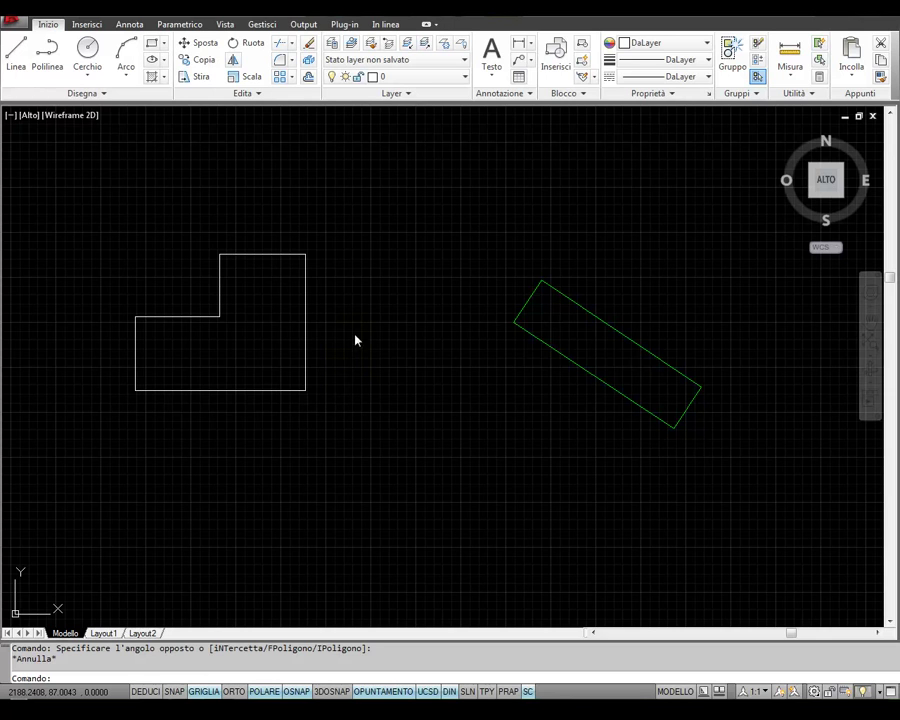
# Step: Launch Allinea (ALIGN) from the expanded Edita panel to begin aligning objects
pyautogui.click(247, 95)
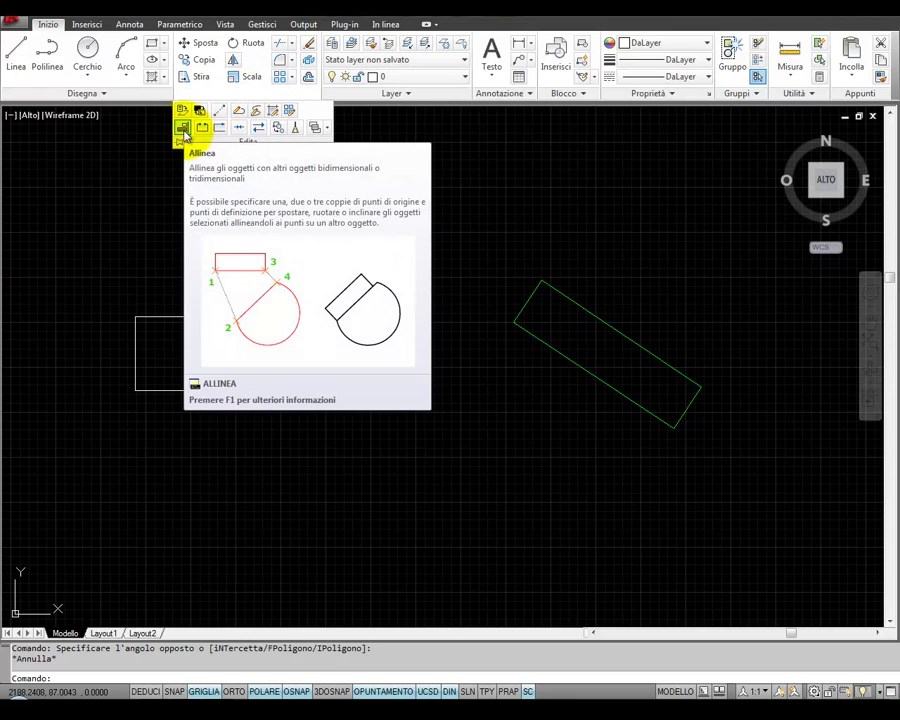
pyautogui.click(185, 132)
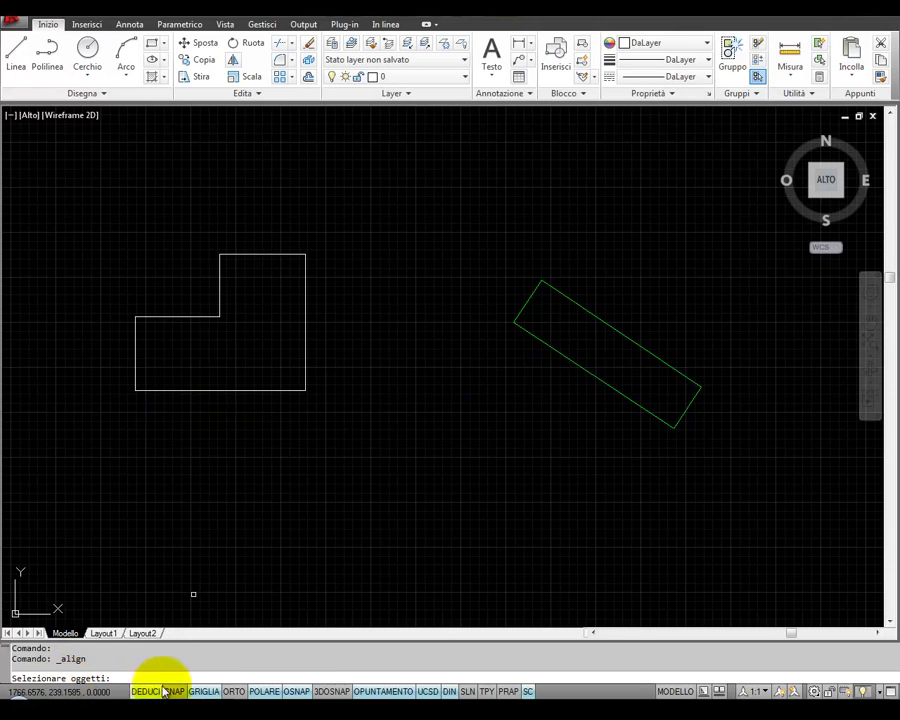
# Step: Select the green rectangle and map its left and top corners to the L-shape's bottom-left and bottom-right corners
pyautogui.click(632, 343)
pyautogui.press('Return')
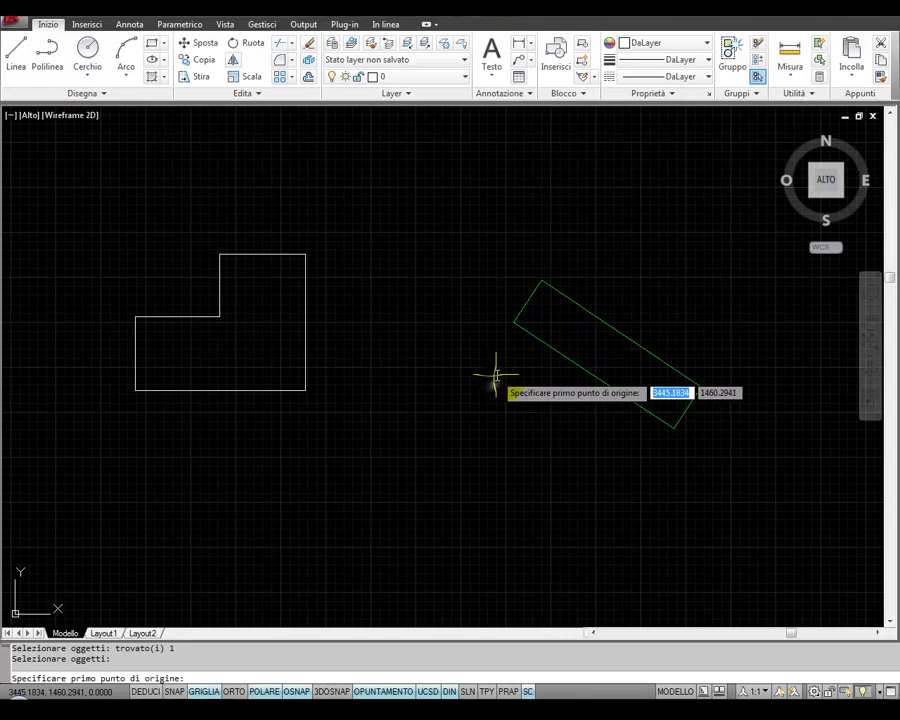
pyautogui.click(513, 322)
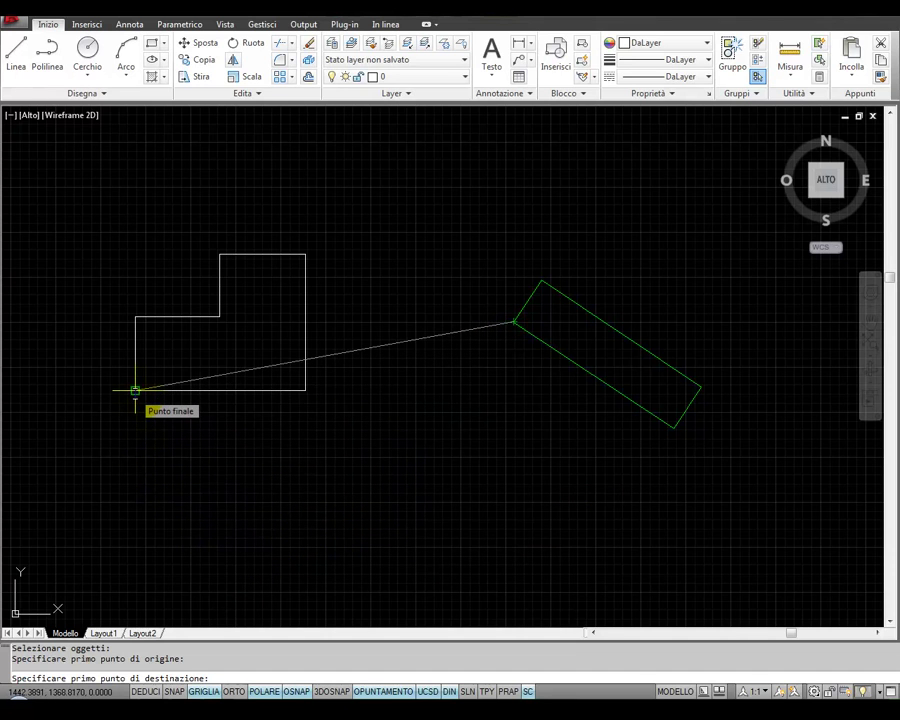
pyautogui.click(135, 390)
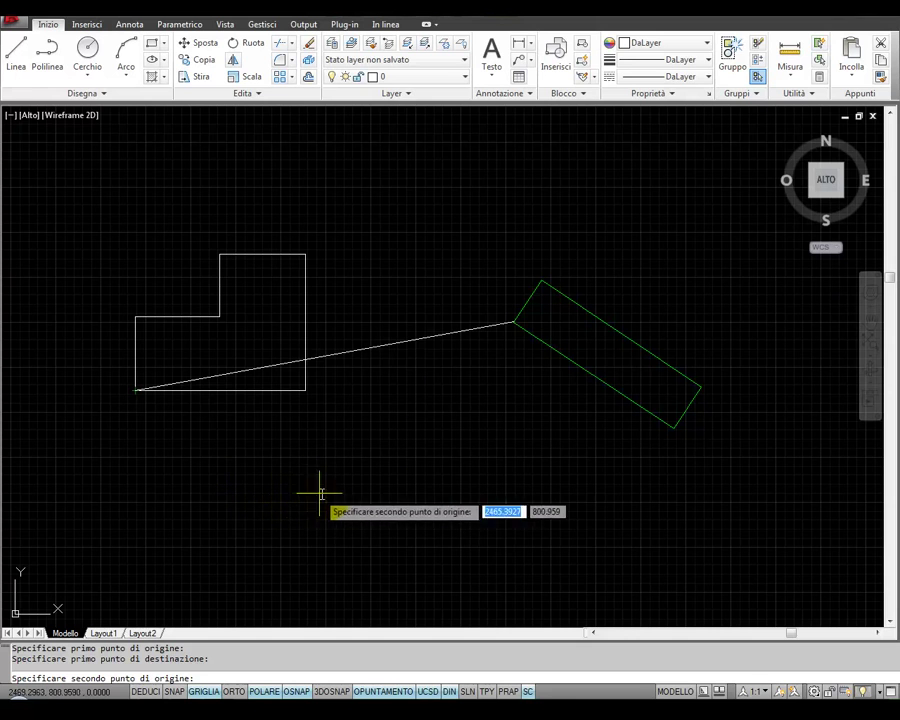
pyautogui.click(540, 281)
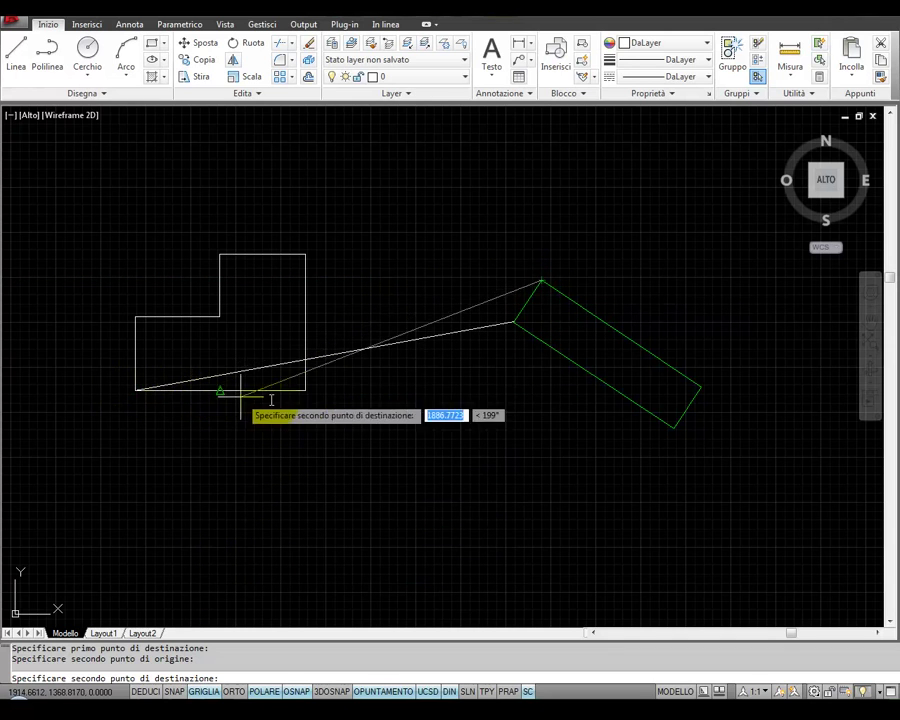
pyautogui.click(305, 390)
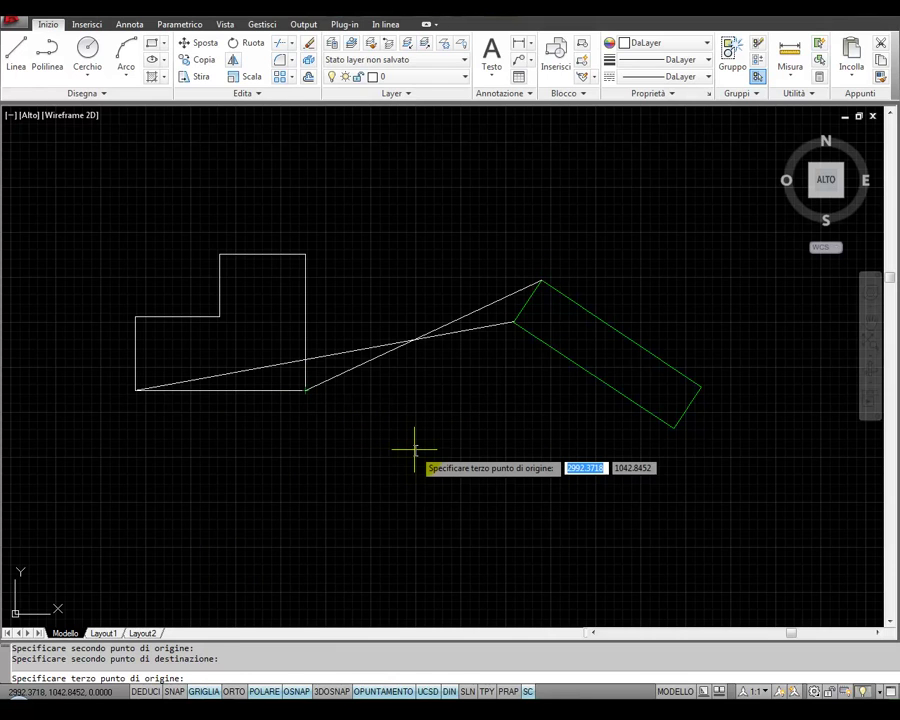
# Step: Finish the two-point alignment without scaling, then undo it
pyautogui.press('Return')
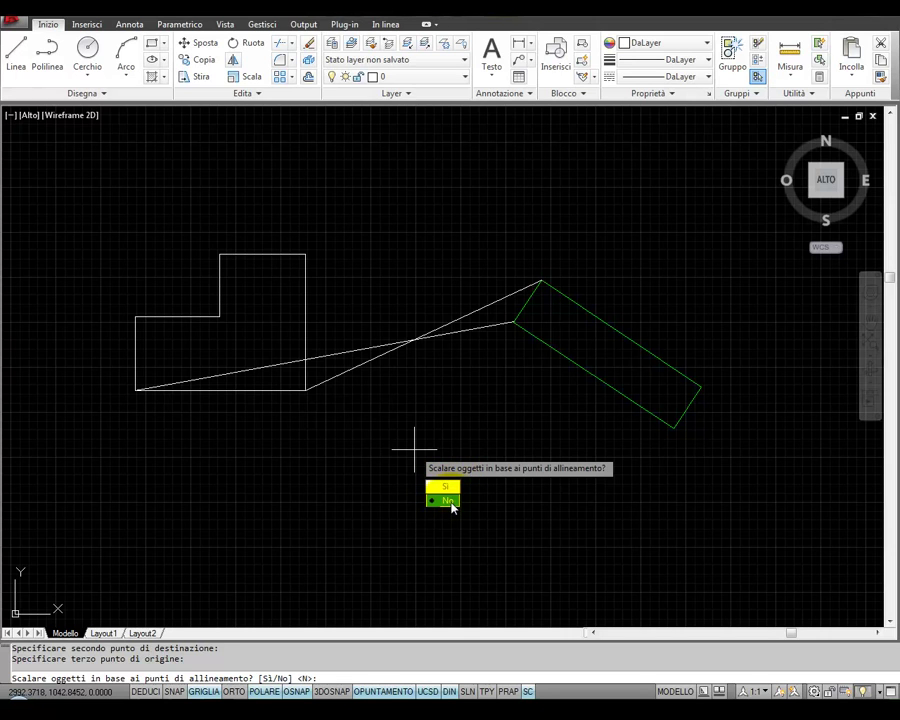
pyautogui.click(449, 501)
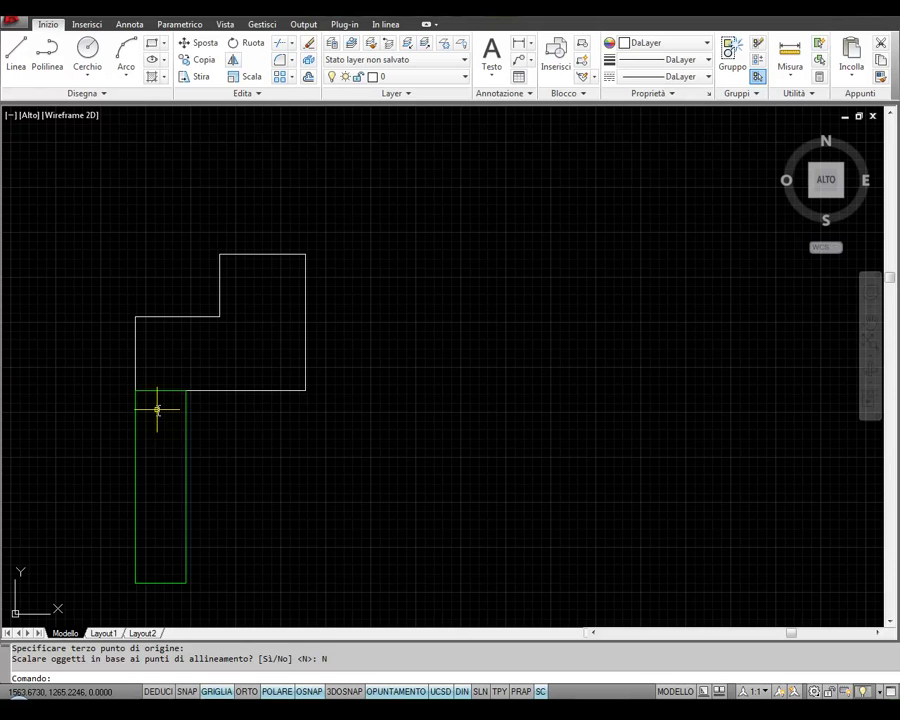
pyautogui.hotkey('ctrl', 'z')
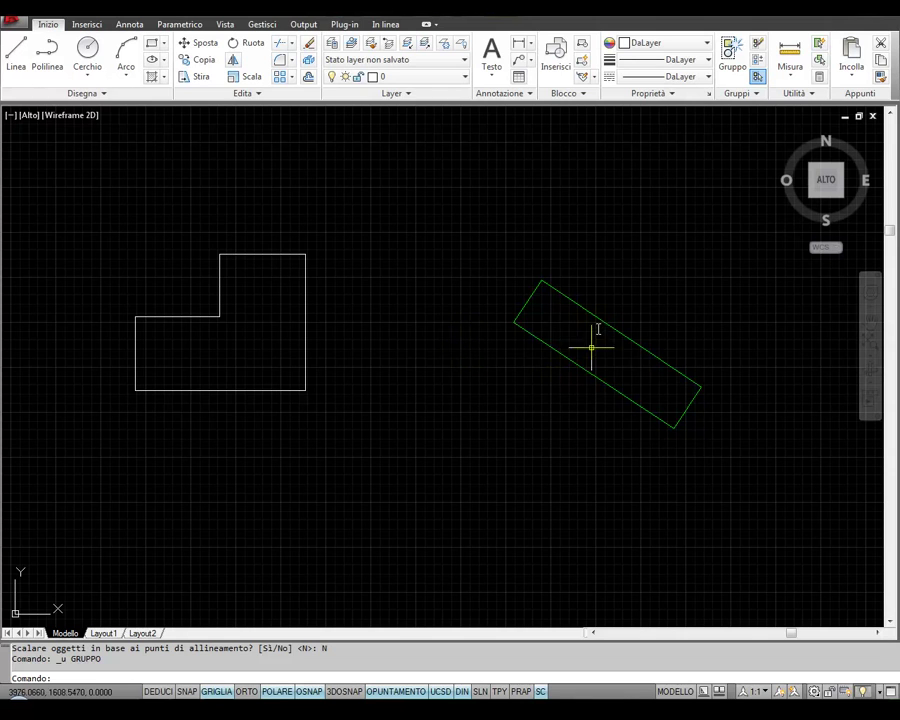
# Step: Restart Allinea and window-select the green rectangle as the object to align
pyautogui.click(240, 93)
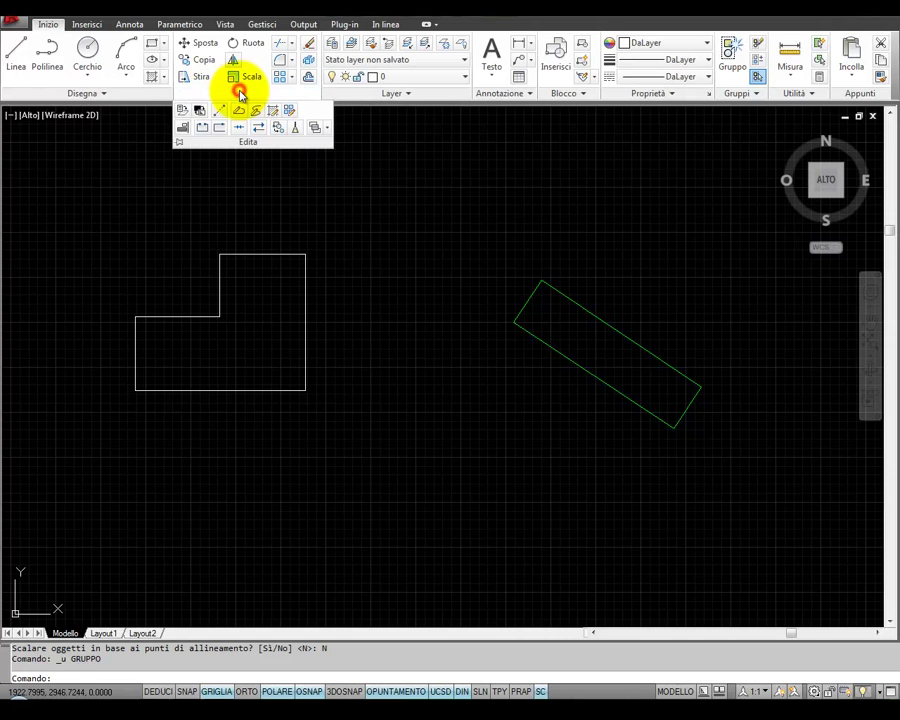
pyautogui.click(183, 127)
pyautogui.click(587, 325)
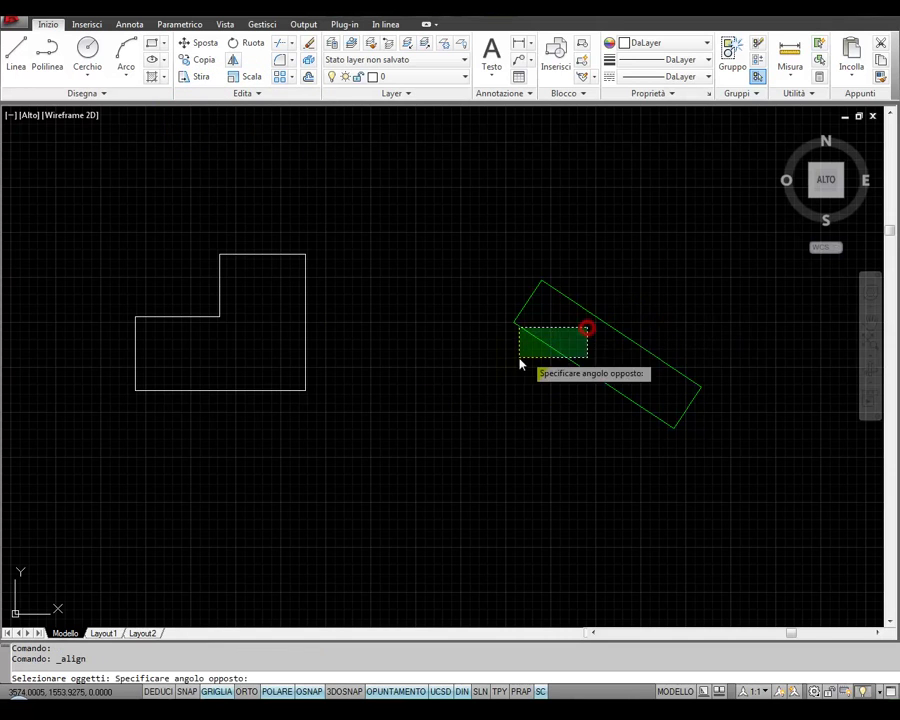
pyautogui.click(608, 303)
pyautogui.click(619, 287)
pyautogui.click(500, 385)
pyautogui.press('Return')
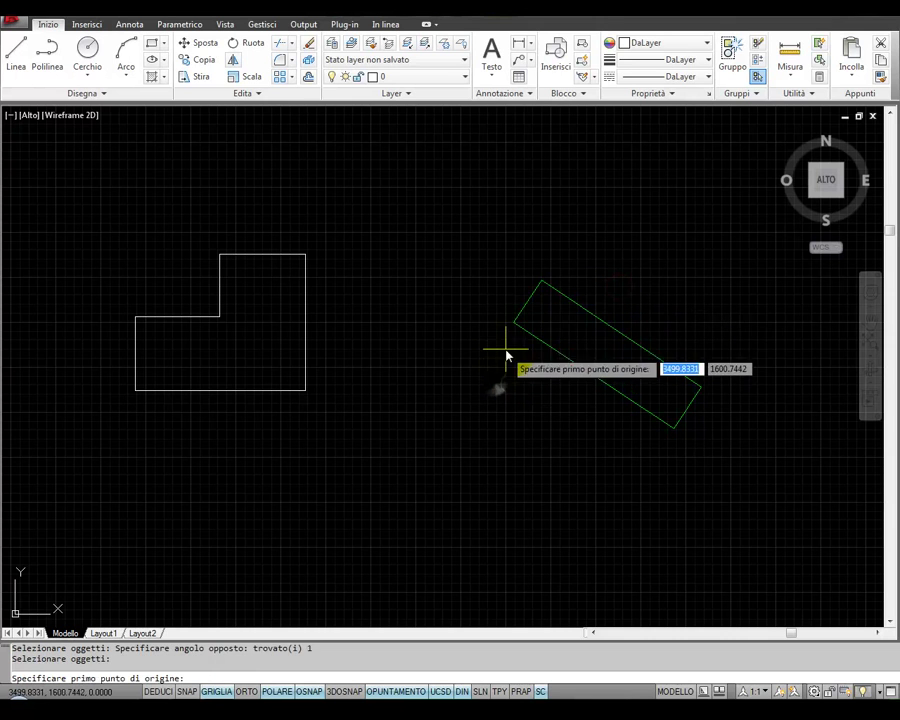
# Step: Map the rectangle's left and top corners to the L-shape's bottom-left and bottom-right corners, skipping the third point
pyautogui.click(513, 321)
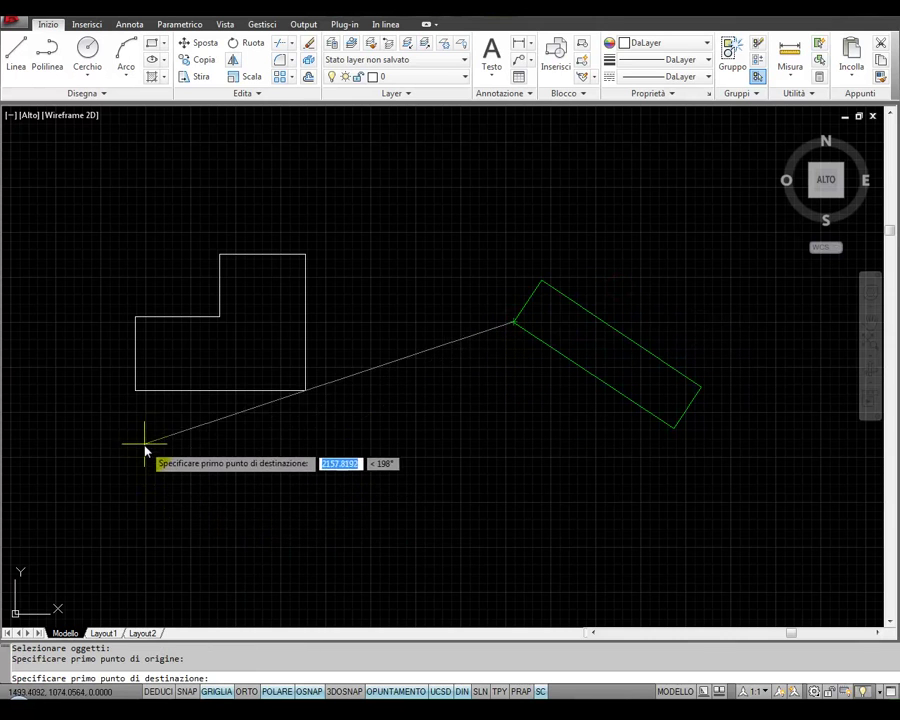
pyautogui.click(135, 390)
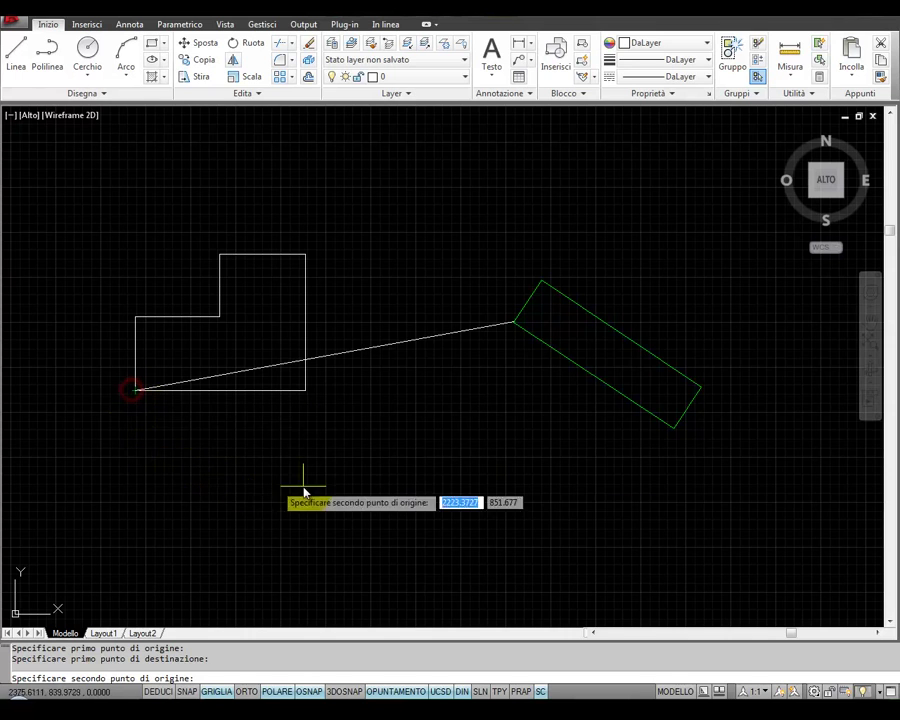
pyautogui.click(542, 280)
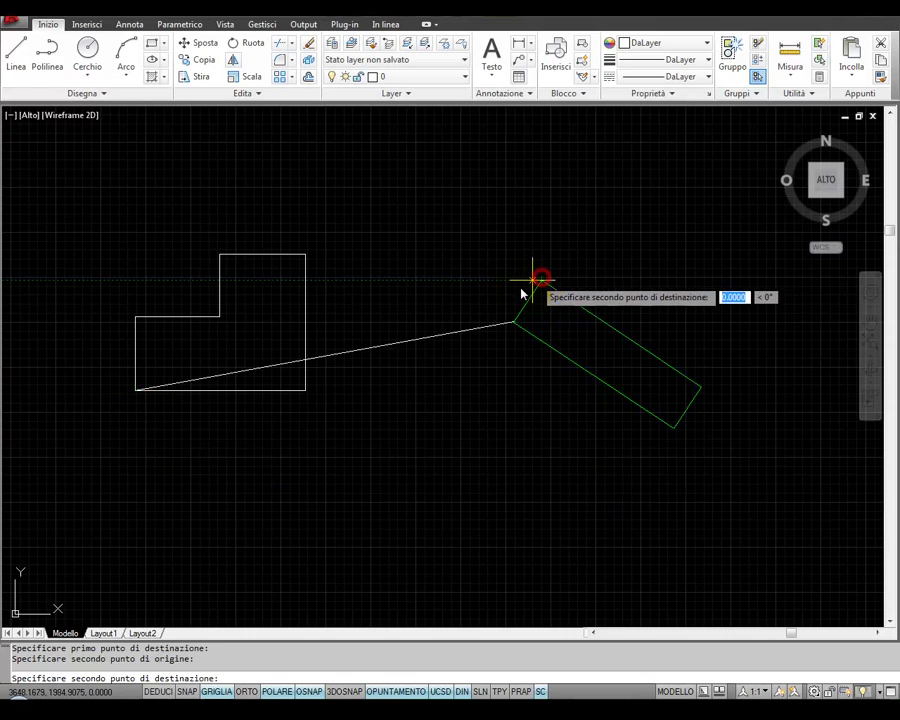
pyautogui.click(306, 392)
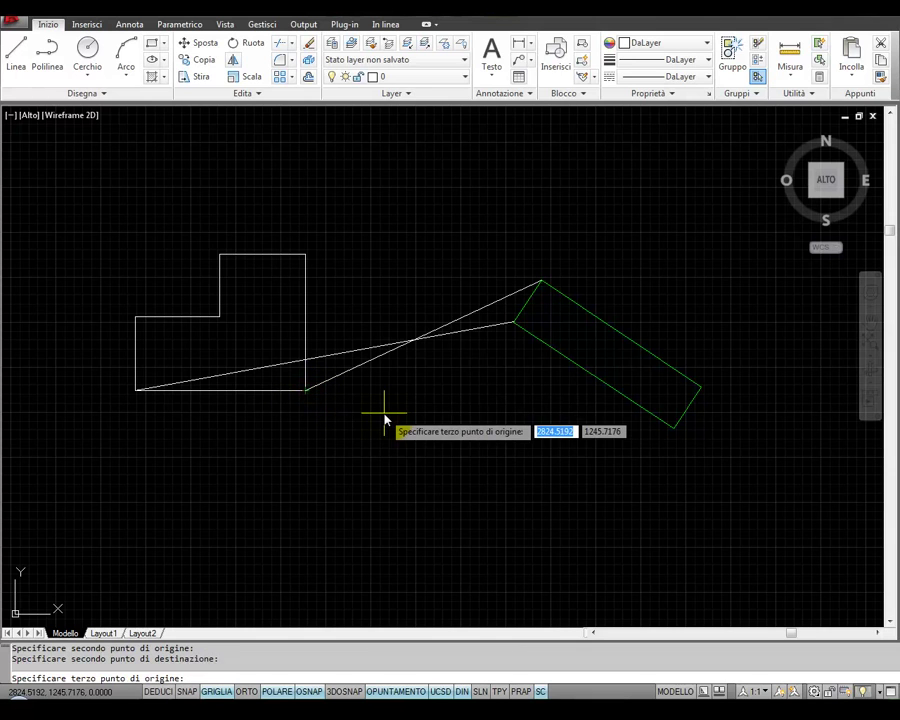
pyautogui.press('Return')
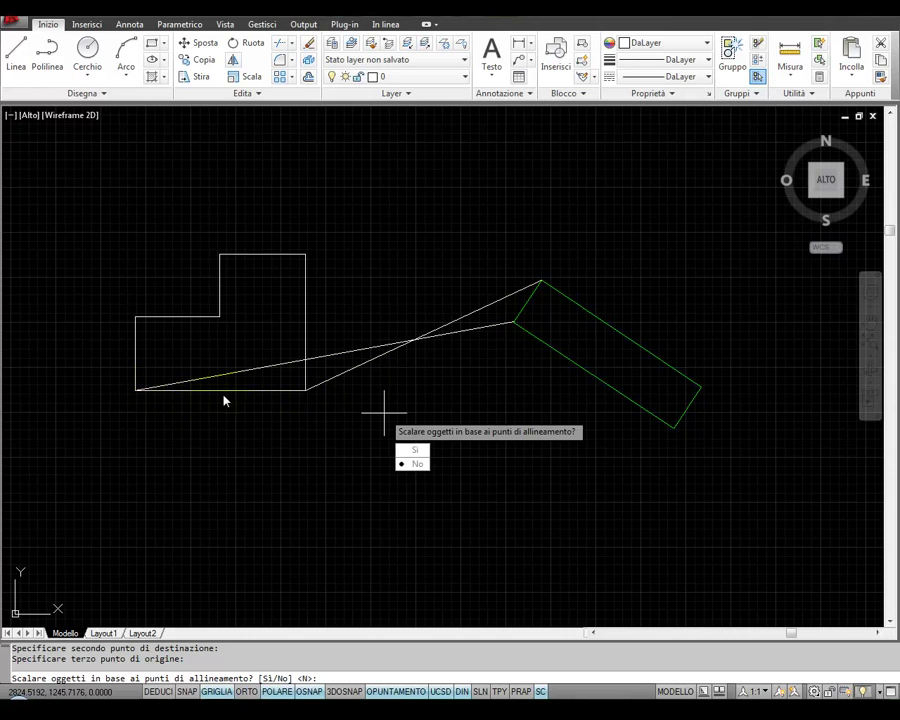
# Step: Choose Sì to scale the rectangle onto the L-shape's bottom edge, then undo it and nudge the view
pyautogui.click(425, 452)
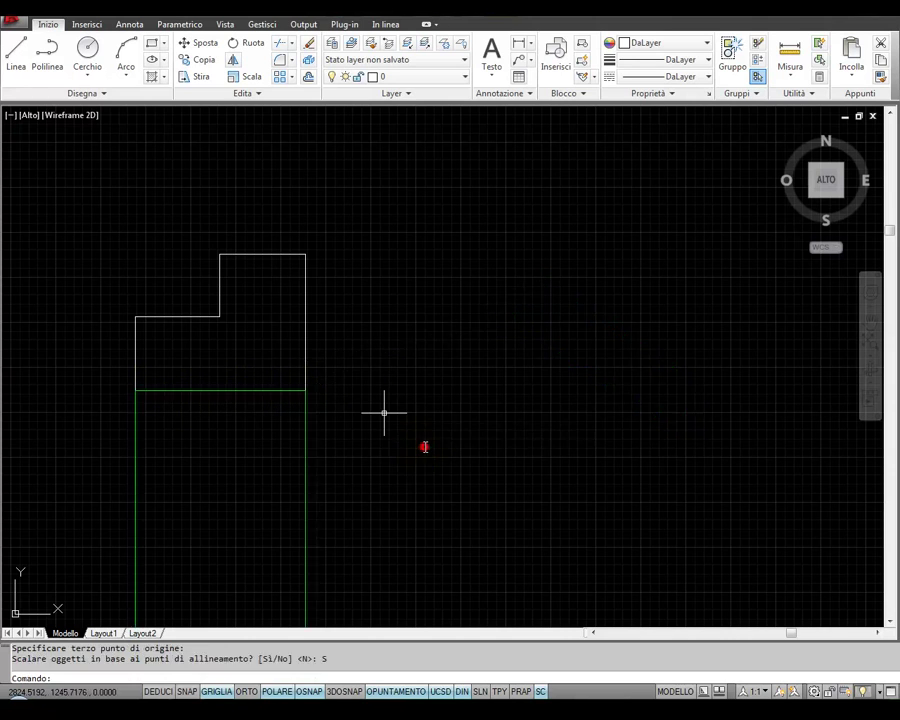
pyautogui.scroll(-2, 290, 420)
pyautogui.scroll(-2, 310, 390)
pyautogui.hotkey('ctrl', 'z')
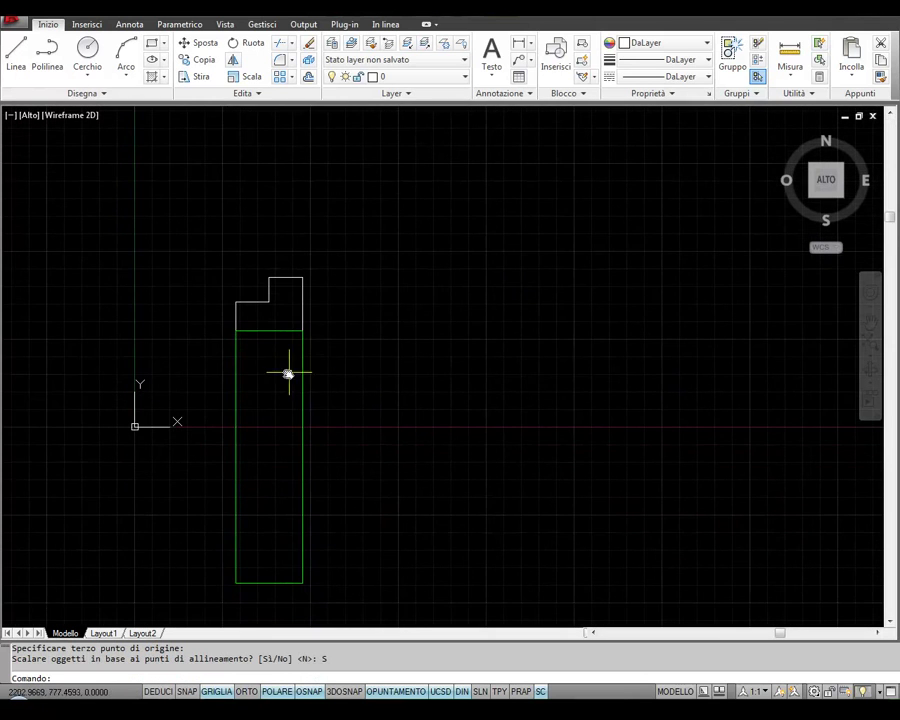
pyautogui.hotkey('ctrl', 'z')
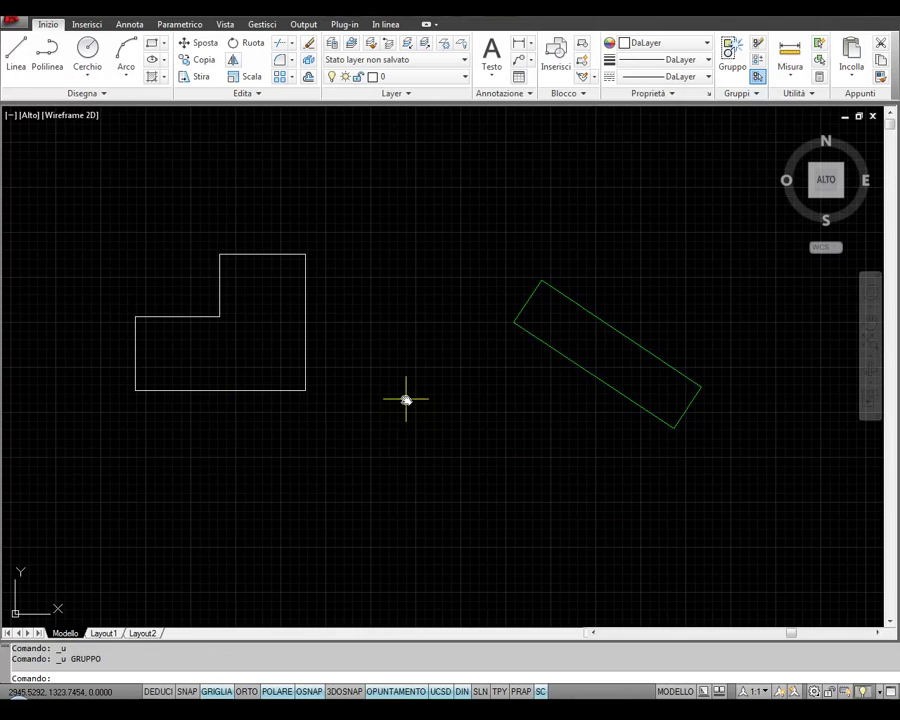
pyautogui.moveTo(406, 399); pyautogui.dragTo(420, 402, button='middle')
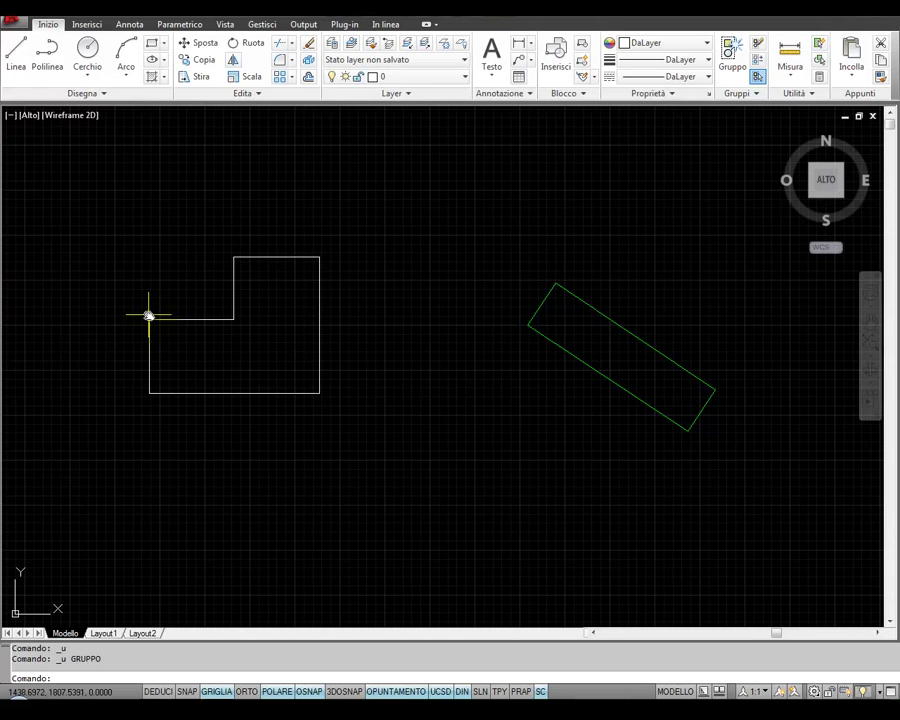
# Step: Restart Allinea and window-select the green rectangle
pyautogui.click(241, 93)
pyautogui.click(183, 127)
pyautogui.click(751, 316)
pyautogui.click(510, 452)
pyautogui.press('Return')
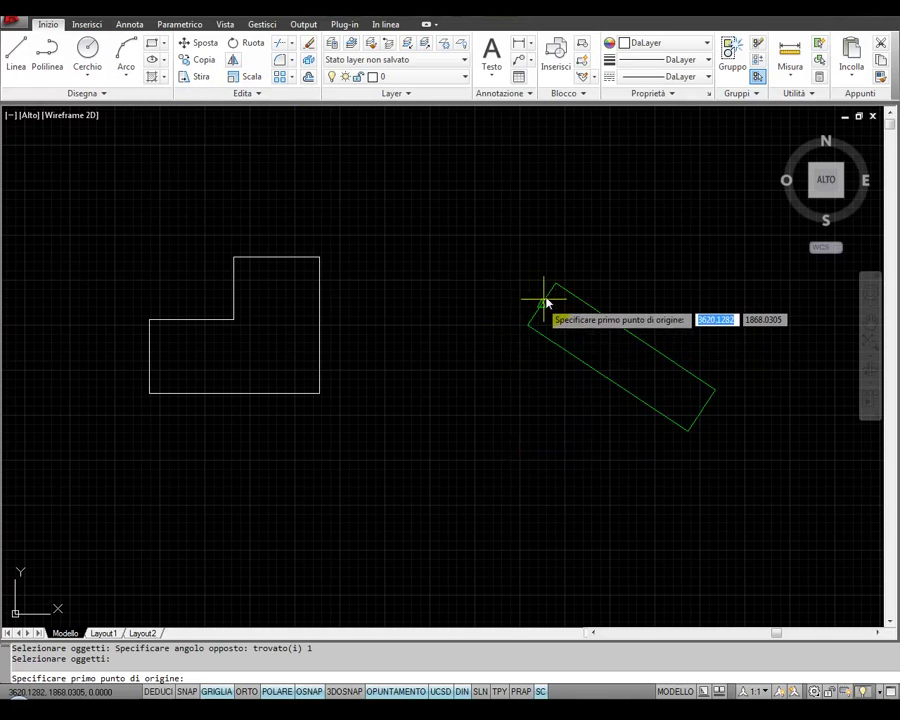
# Step: Map the rectangle's top and left corners to the L-shape's left top and inner corners, scaling to fit
pyautogui.click(555, 285)
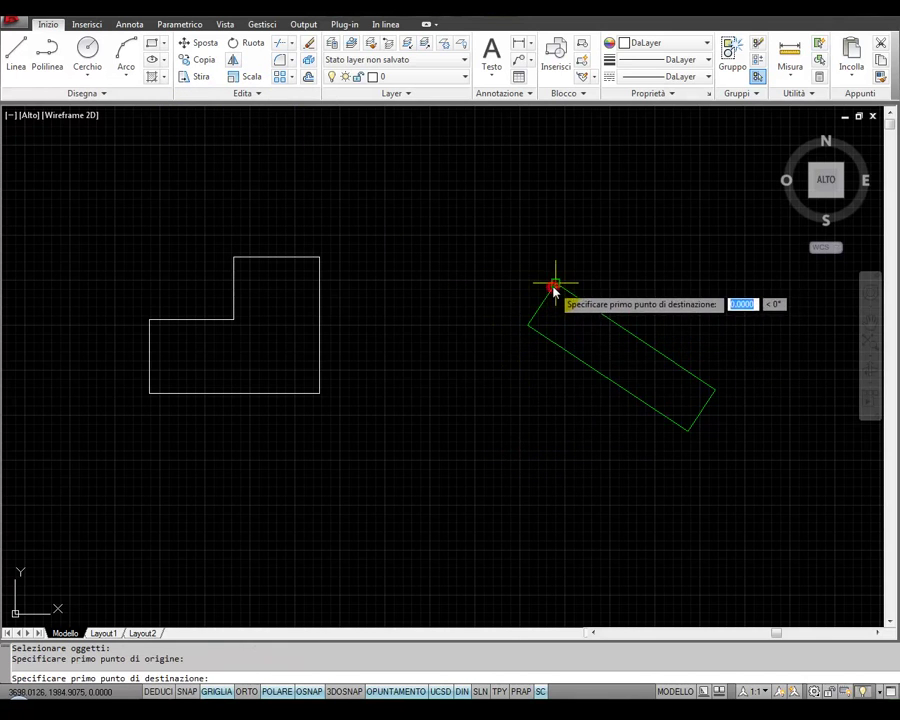
pyautogui.click(150, 318)
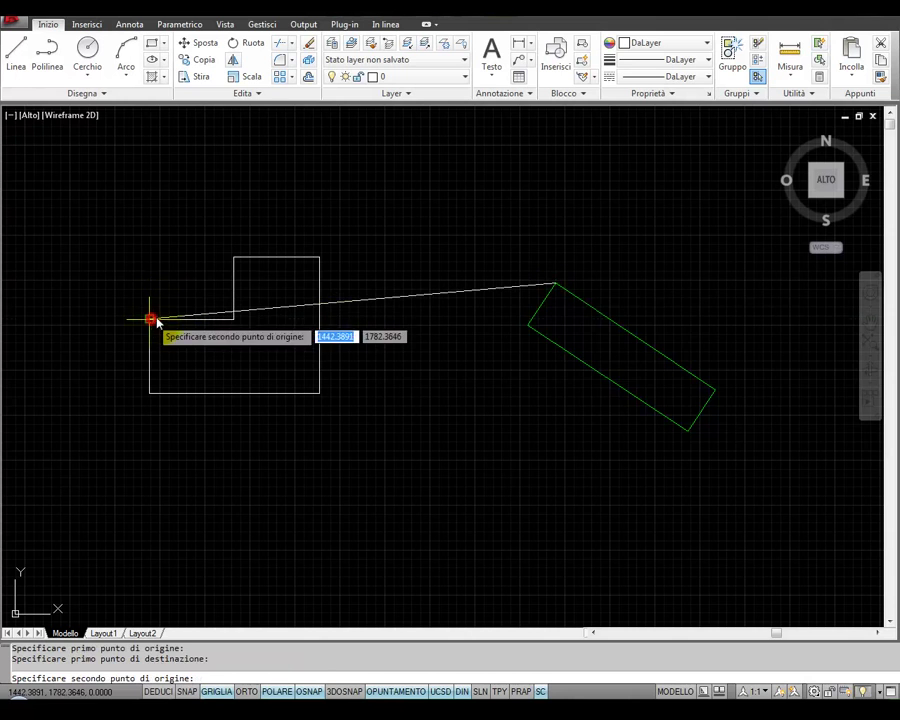
pyautogui.click(528, 324)
pyautogui.click(232, 319)
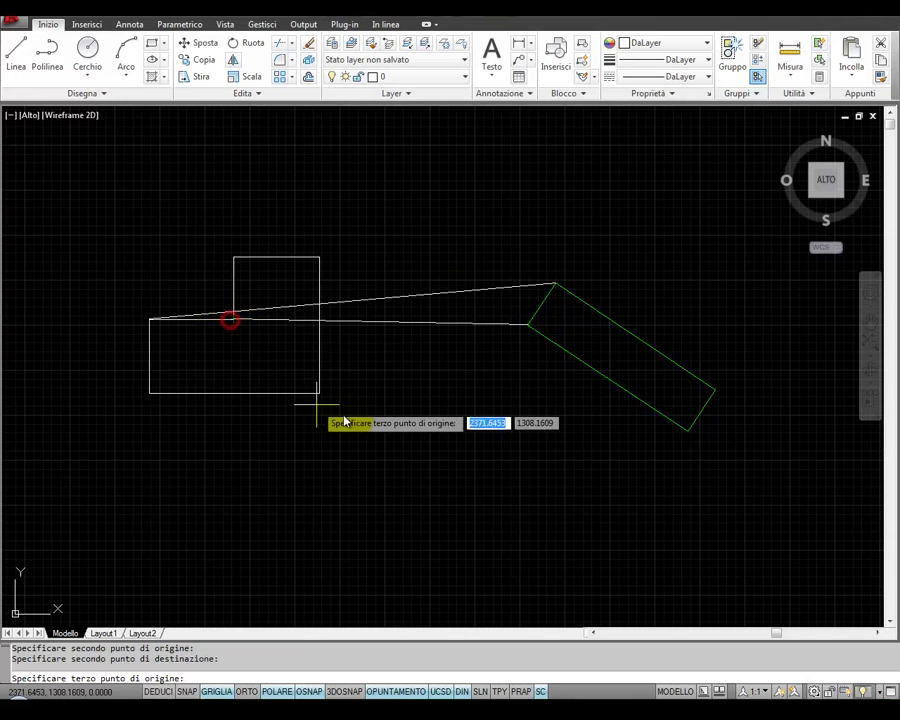
pyautogui.press('Return')
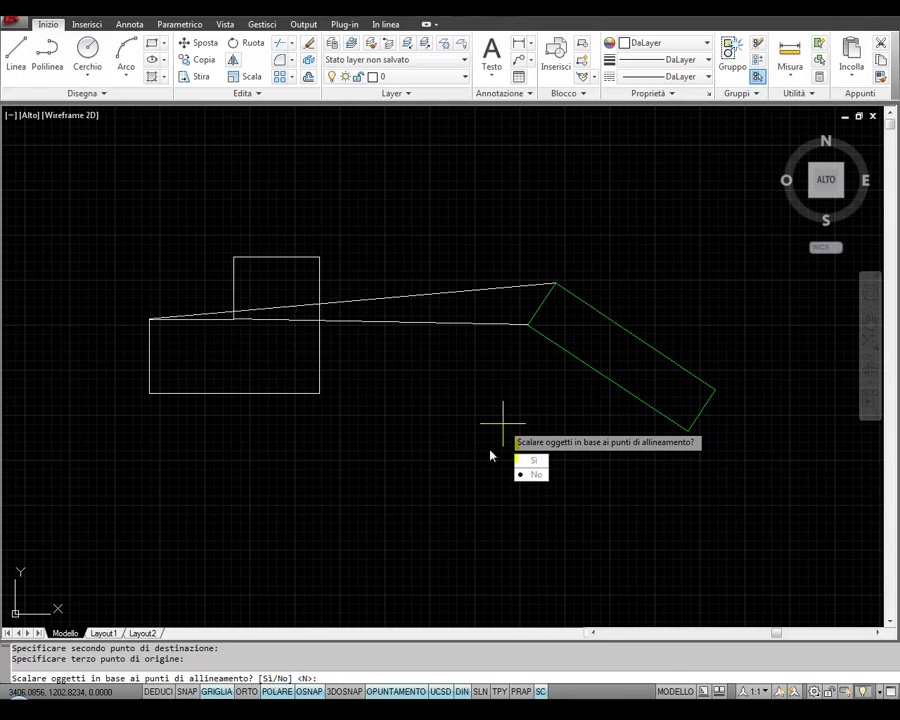
pyautogui.click(530, 460)
# Step: Undo the ledge alignment and switch to the Classica di AutoCAD workspace, closing Tool Palettes
pyautogui.scroll(-4, 434, 423)
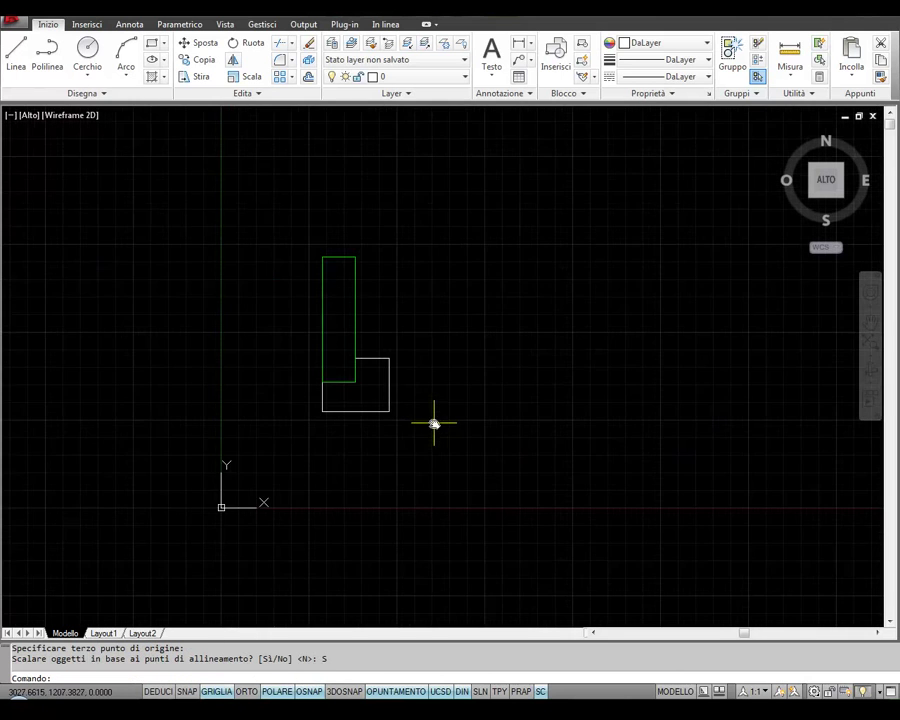
pyautogui.hotkey('ctrl', 'z')
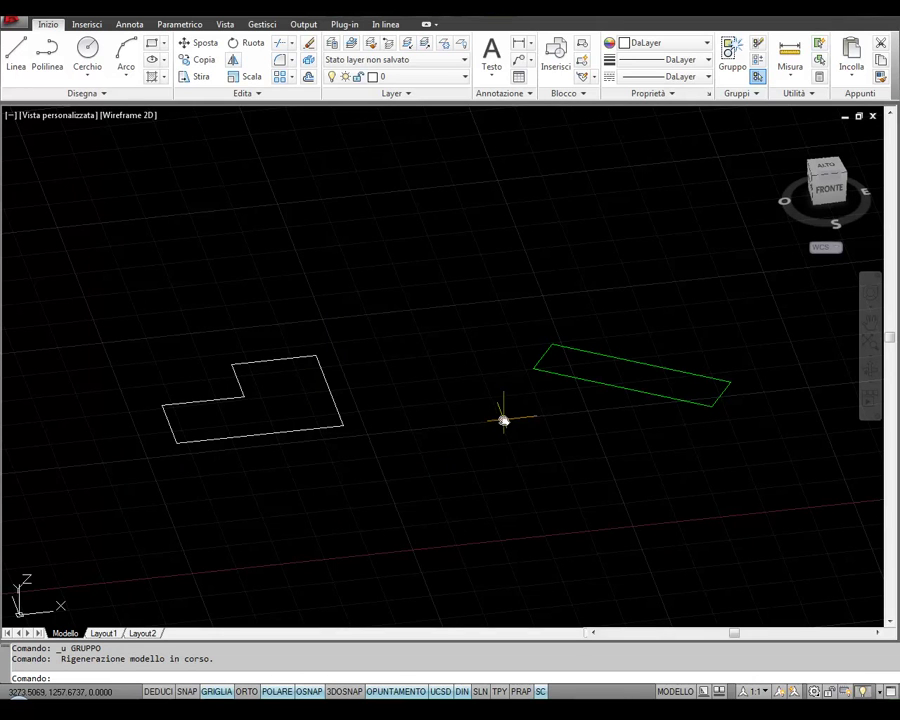
pyautogui.click(815, 691)
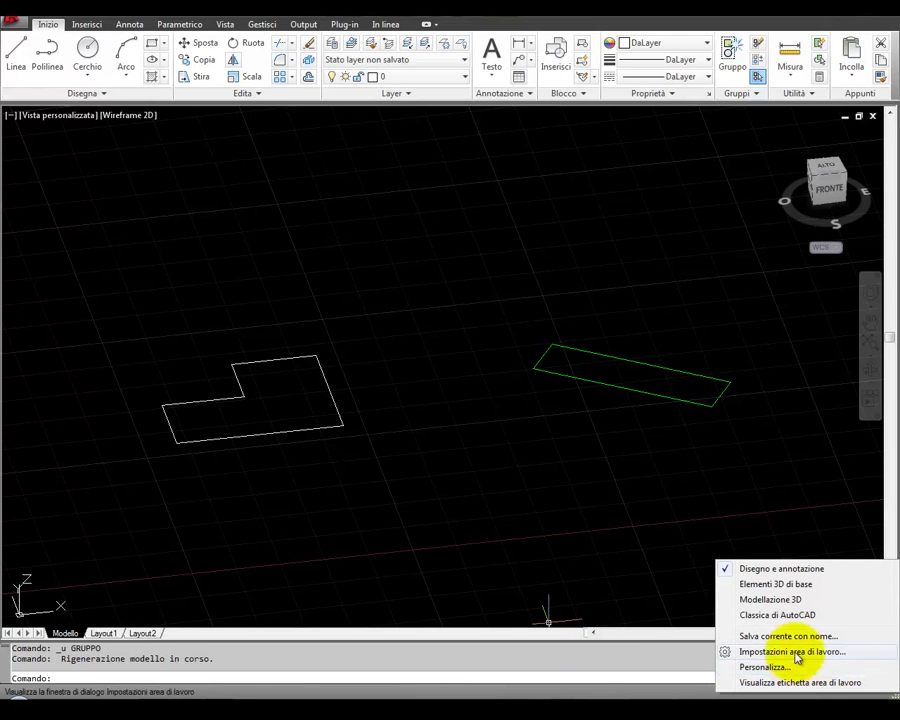
pyautogui.click(790, 614)
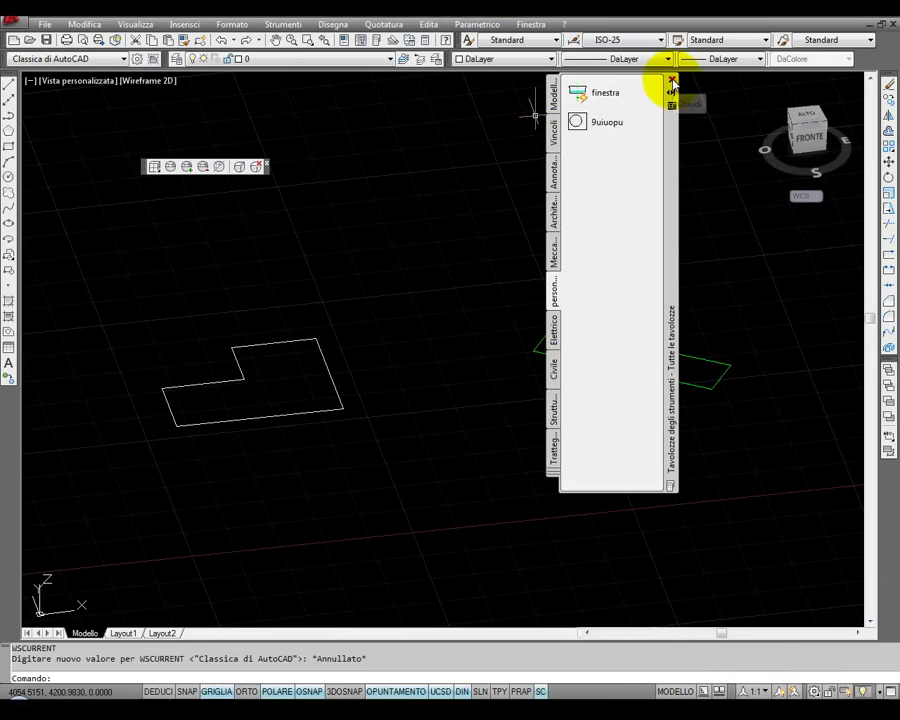
pyautogui.click(670, 77)
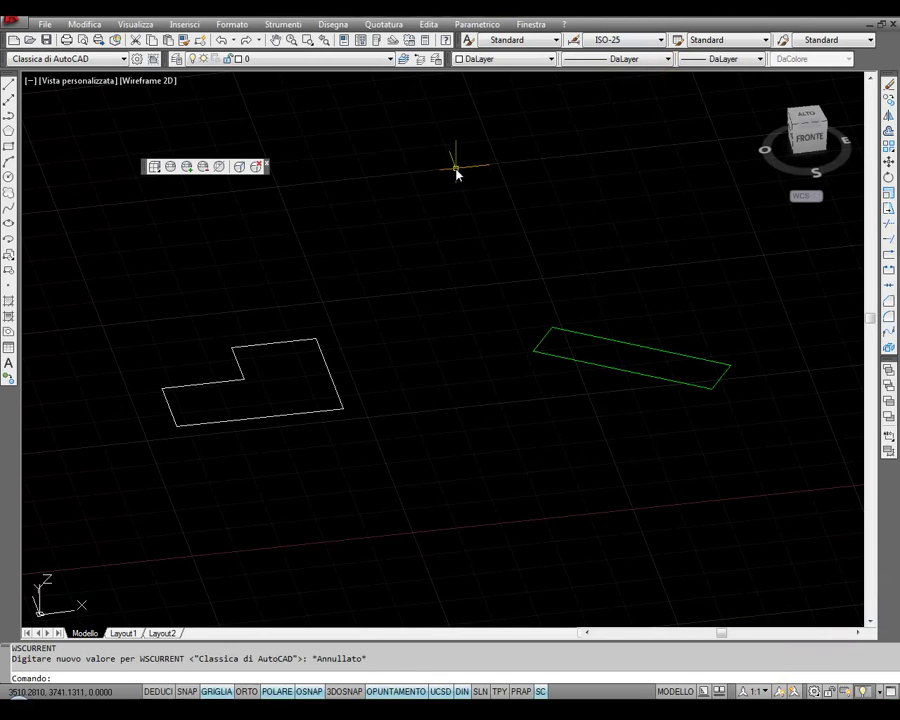
# Step: Cancel a trial 3D align, then show the Modellazione toolbar and dock it at the top
pyautogui.click(428, 24)
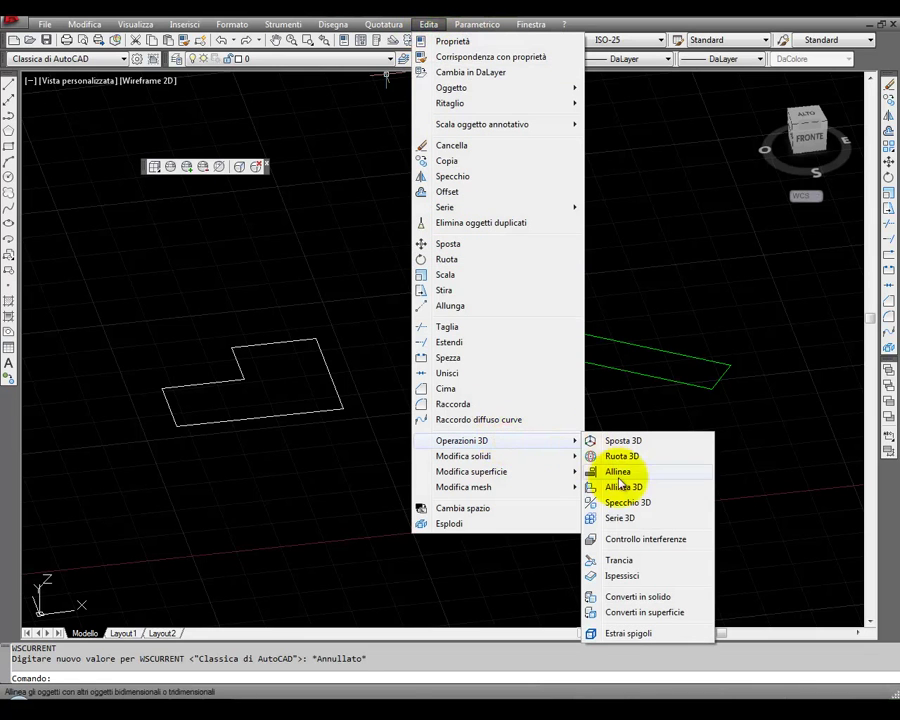
pyautogui.moveTo(462, 440)
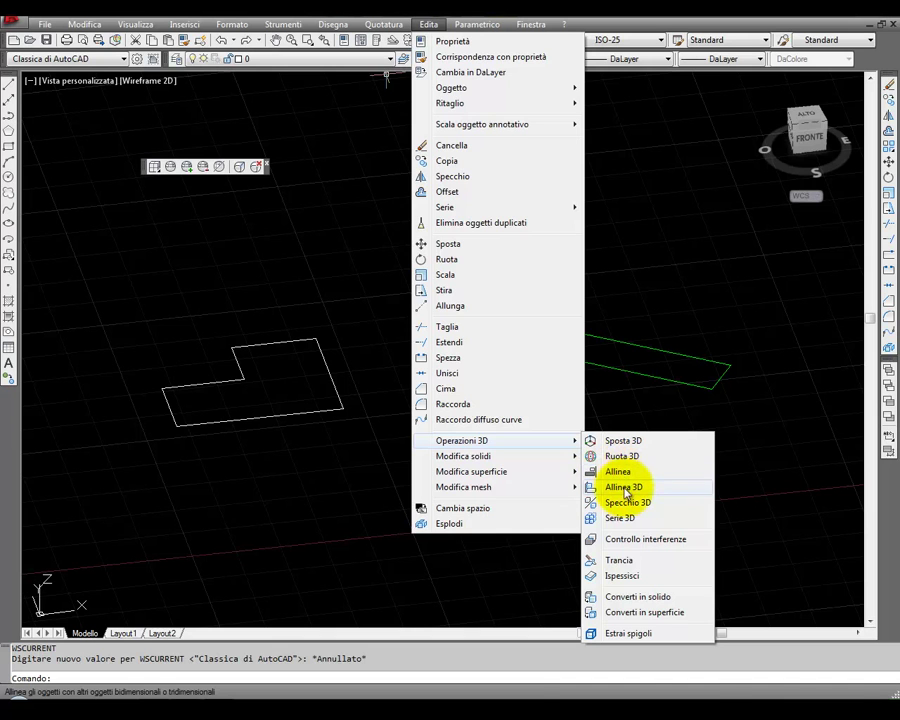
pyautogui.click(617, 474)
pyautogui.press('Escape')
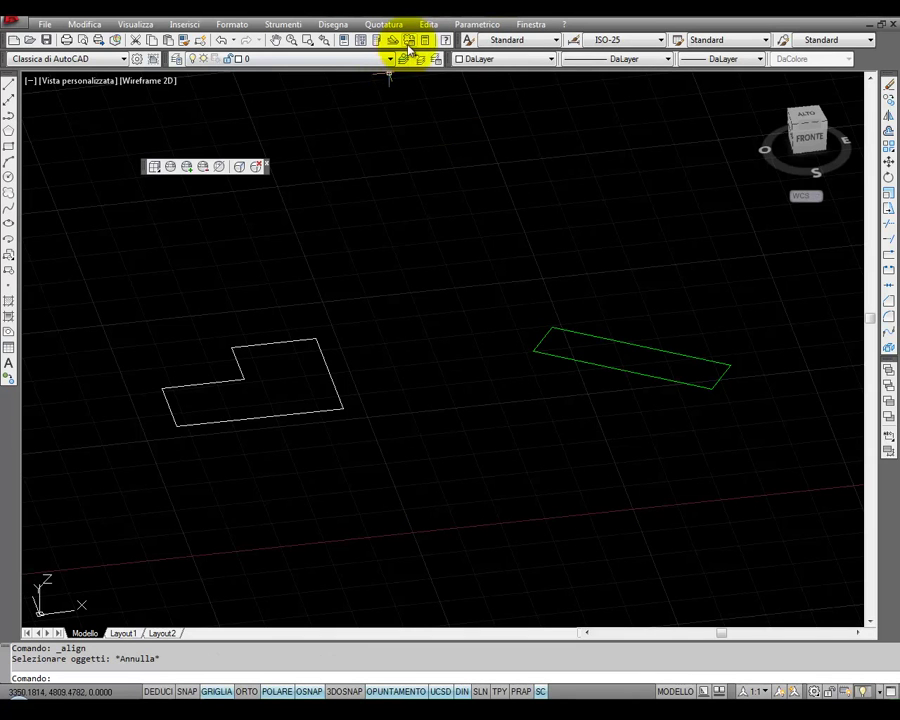
pyautogui.rightClick(414, 45)
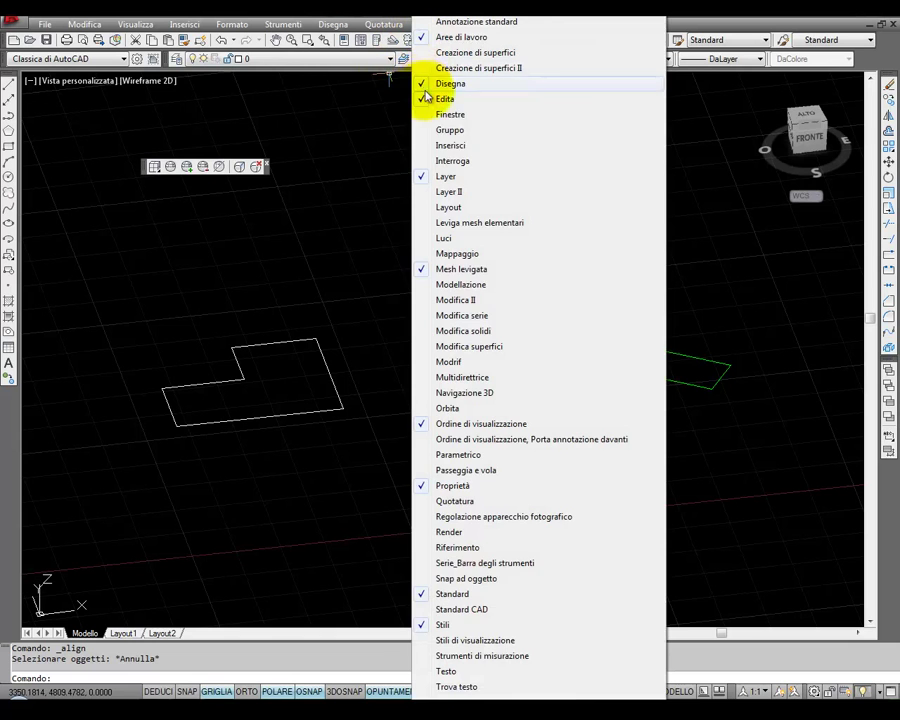
pyautogui.click(478, 290)
pyautogui.moveTo(482, 282); pyautogui.dragTo(234, 88)
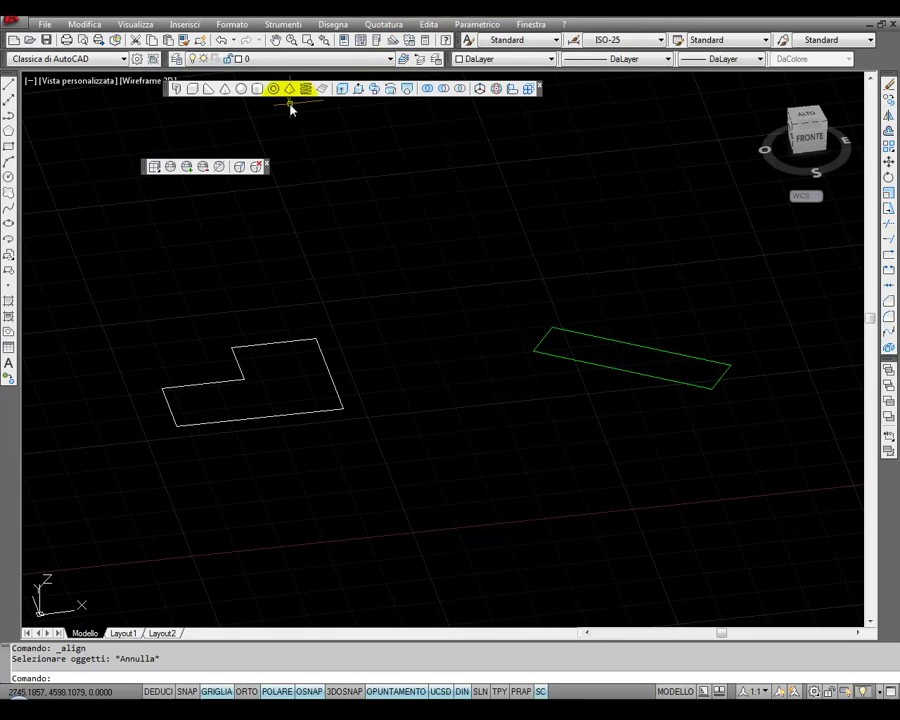
# Step: Press-pull the L-shaped outline and the rectangle into raised 3D solids
pyautogui.click(359, 90)
pyautogui.click(275, 395)
pyautogui.click(275, 280)
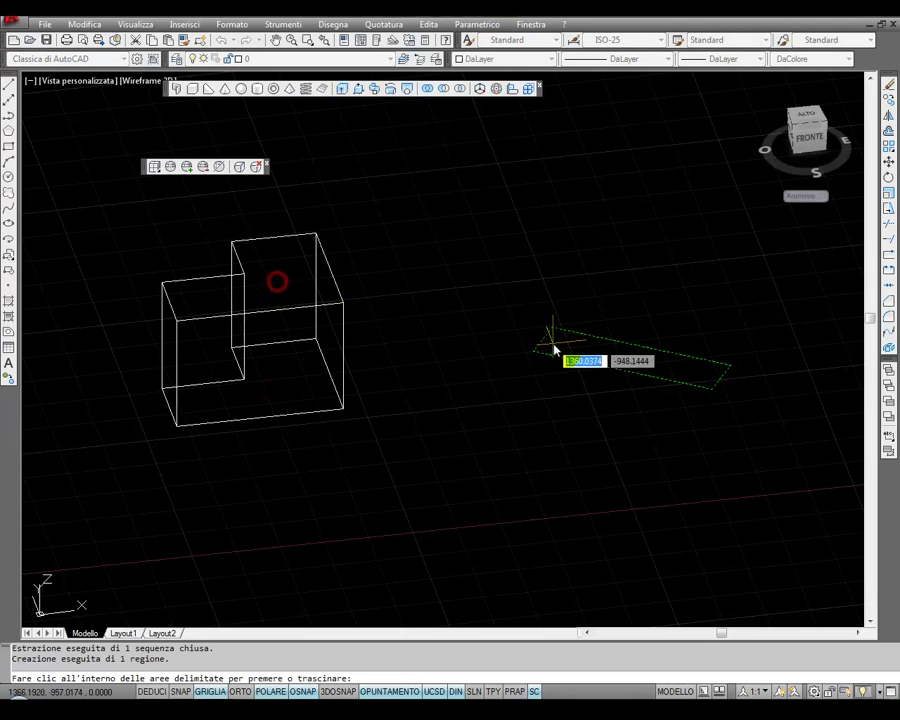
pyautogui.click(359, 90)
pyautogui.click(577, 355)
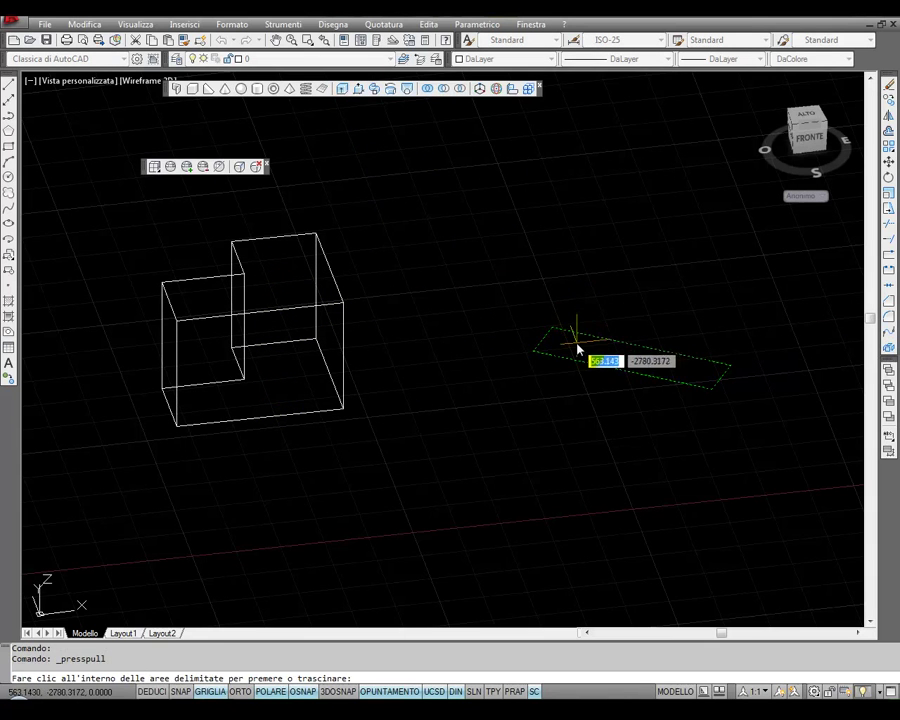
pyautogui.click(671, 231)
# Step: Select the rectangular box solid and set its colour to Verde
pyautogui.click(668, 229)
pyautogui.click(547, 288)
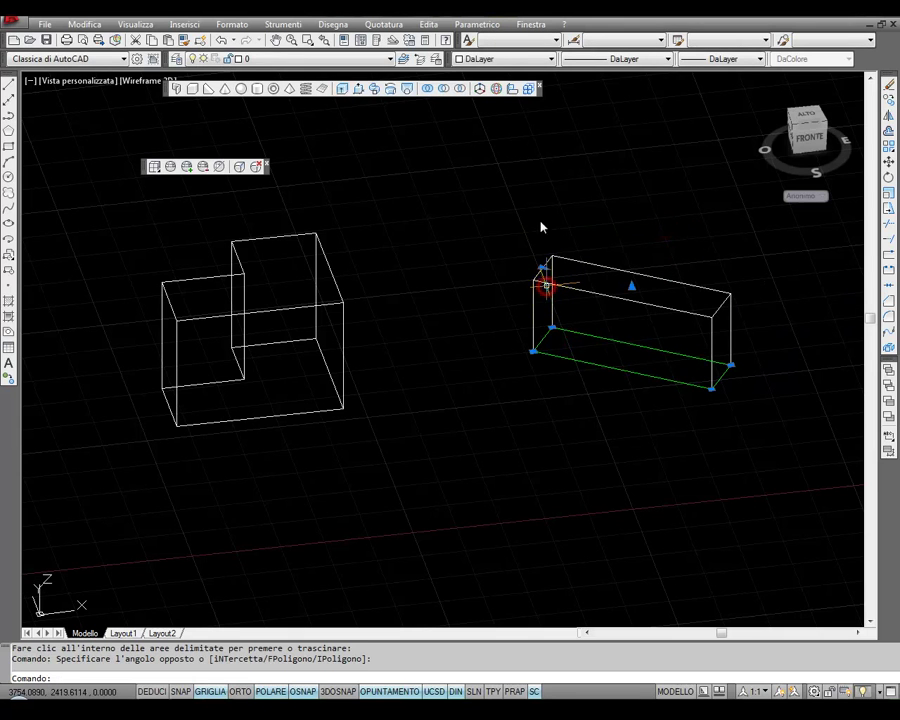
pyautogui.click(500, 58)
pyautogui.click(485, 115)
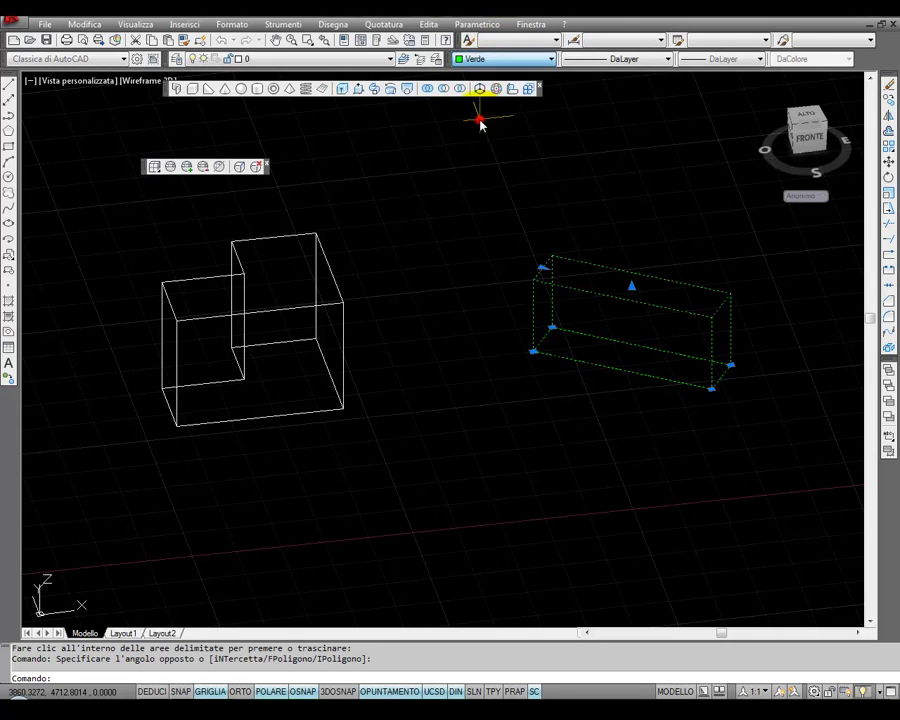
pyautogui.press('Escape')
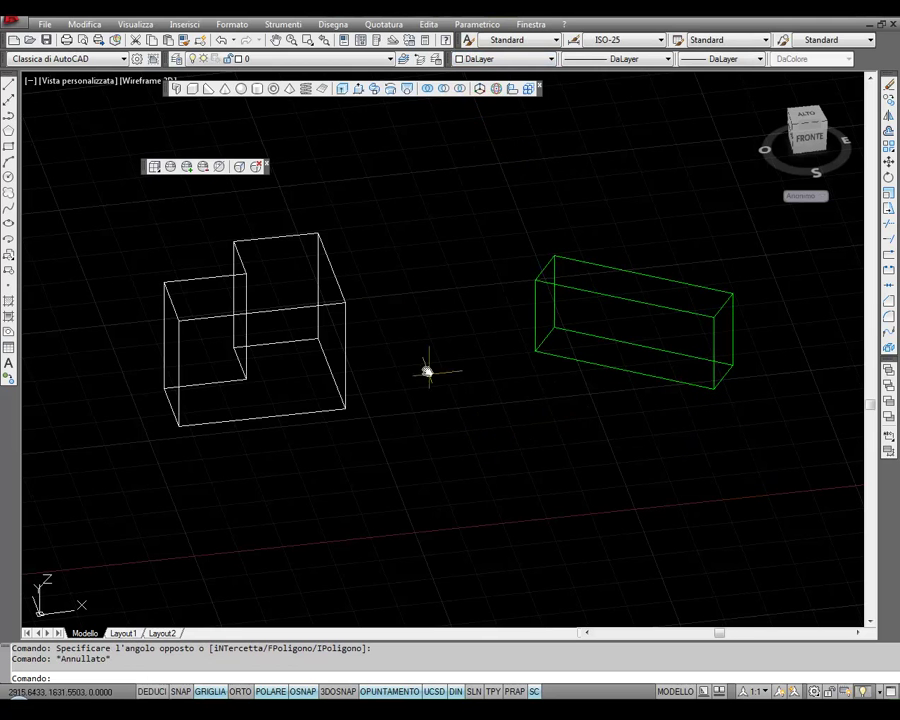
# Step: Enable the Stili di visualizzazione toolbar and switch the view to the Concettuale visual style
pyautogui.rightClick(387, 45)
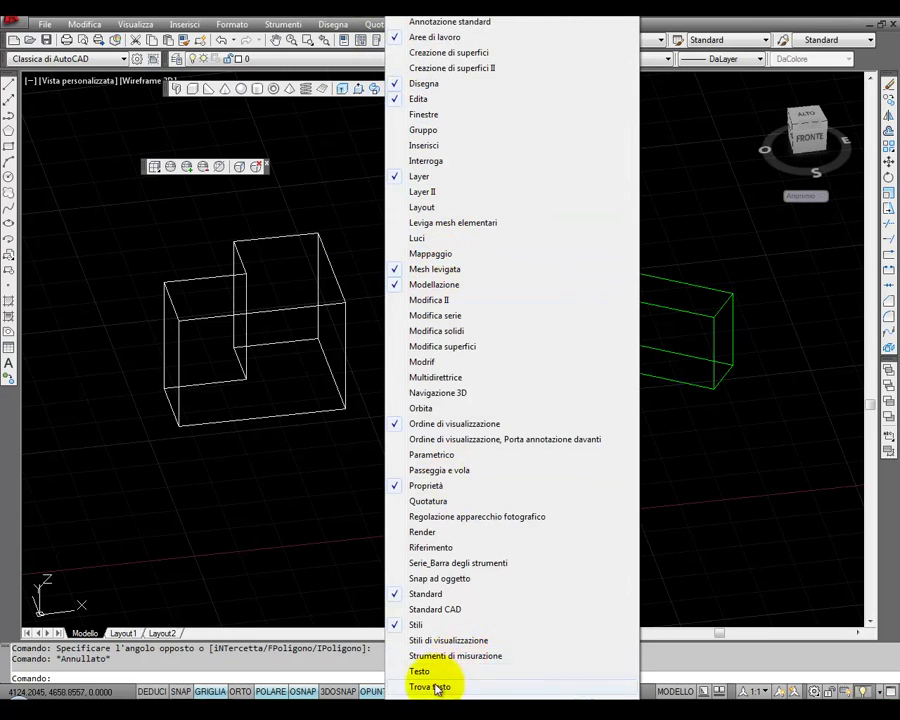
pyautogui.click(447, 640)
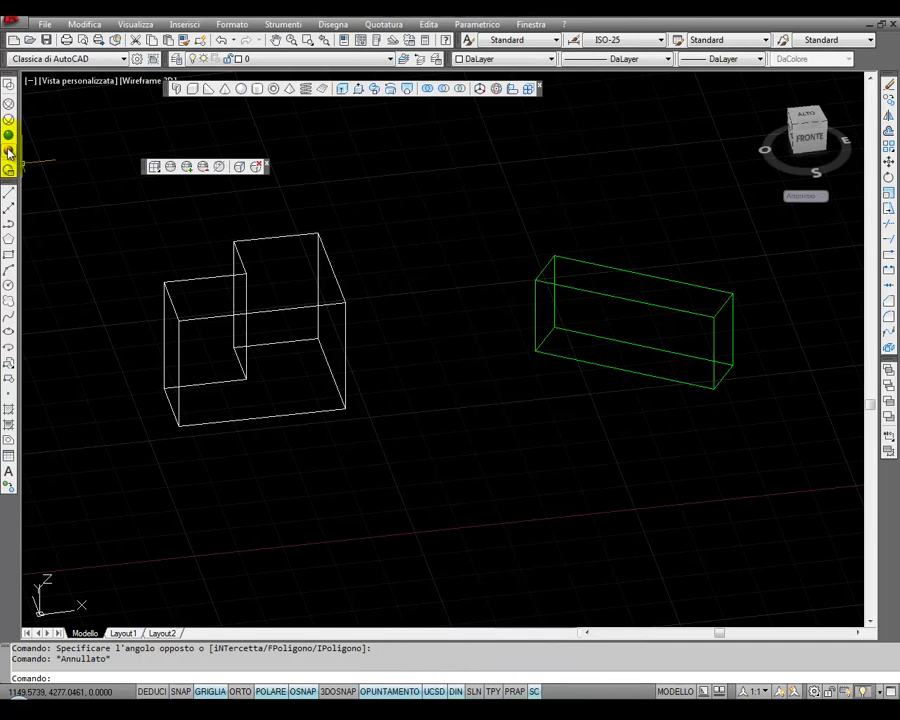
pyautogui.click(8, 152)
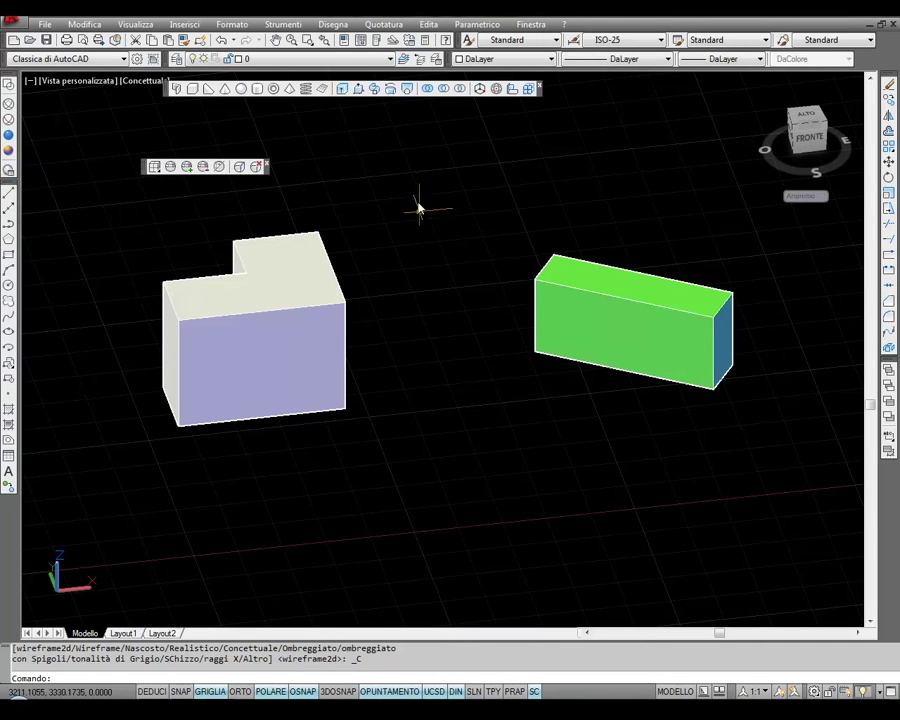
pyautogui.click(430, 24)
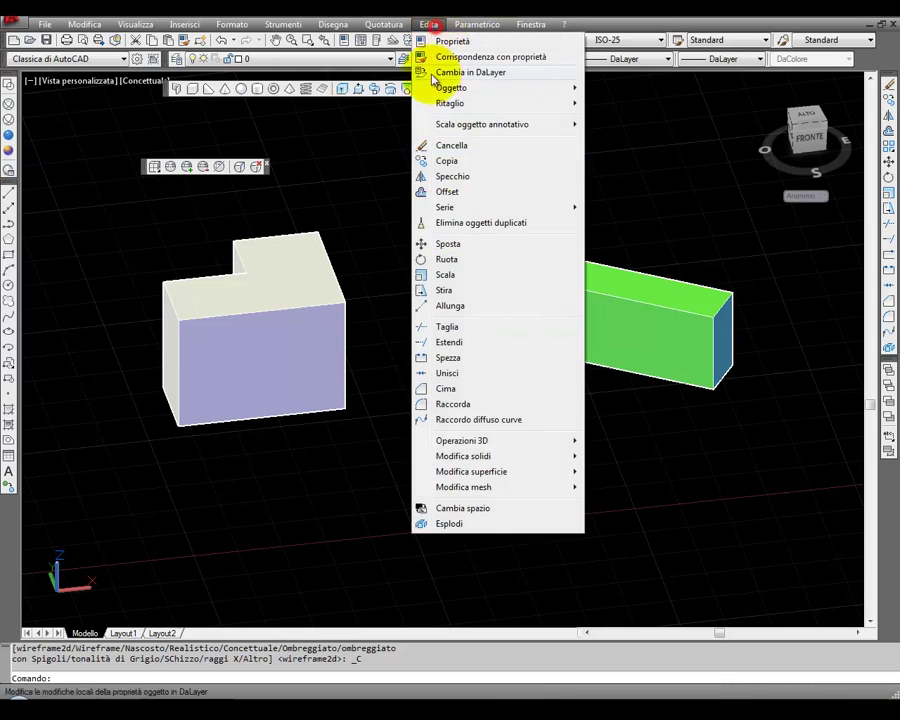
pyautogui.moveTo(462, 440)
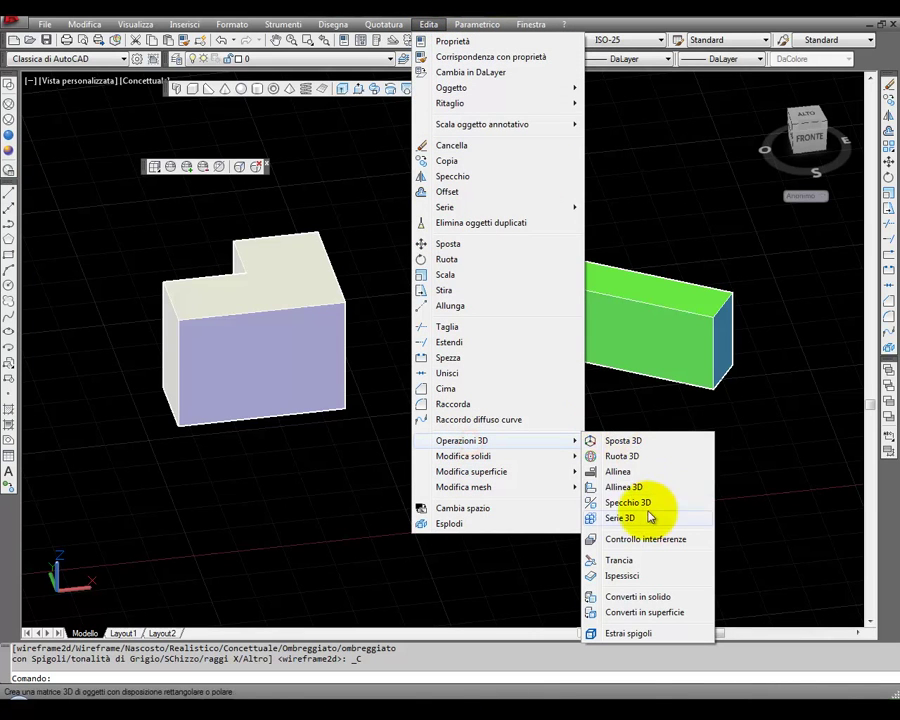
# Step: Start Allinea 3D and select the green box as the object to align
pyautogui.click(626, 472)
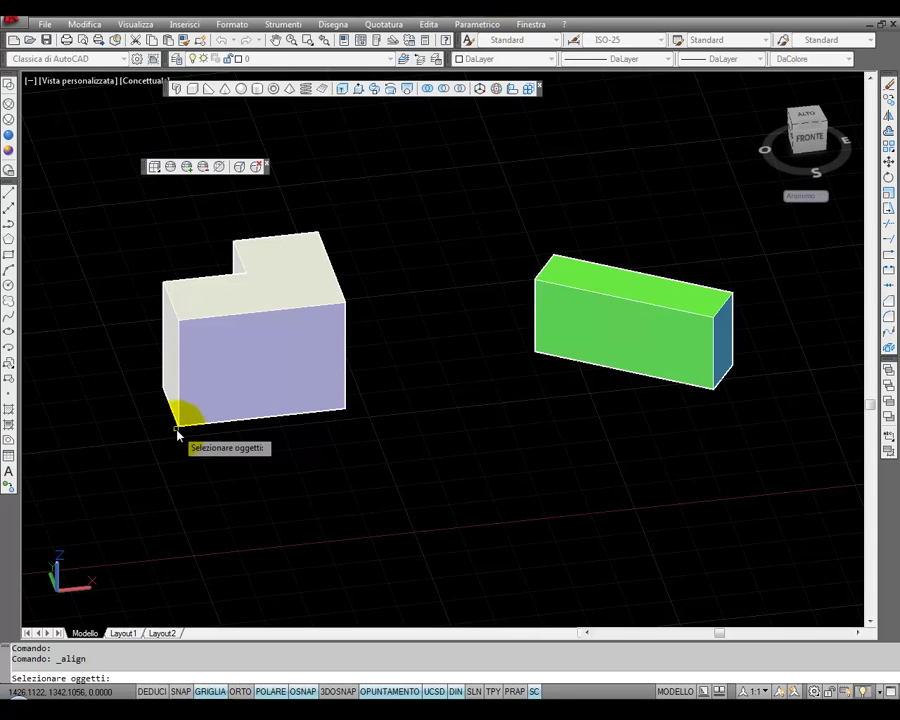
pyautogui.click(733, 350)
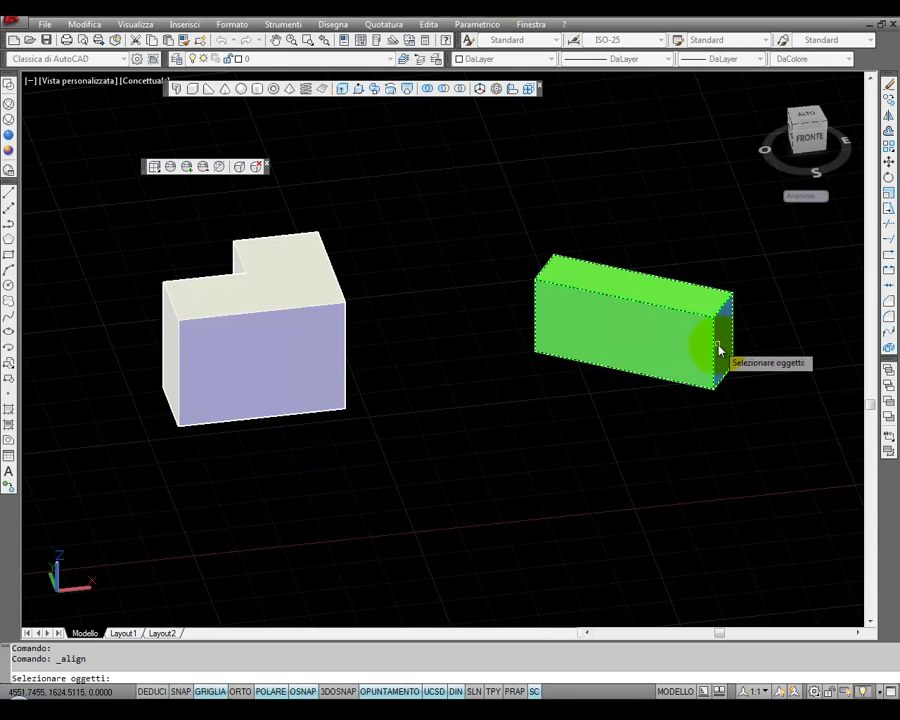
pyautogui.press('Return')
# Step: Match three green-box corners to three corners on the white L-shaped solid's left side
pyautogui.click(714, 388)
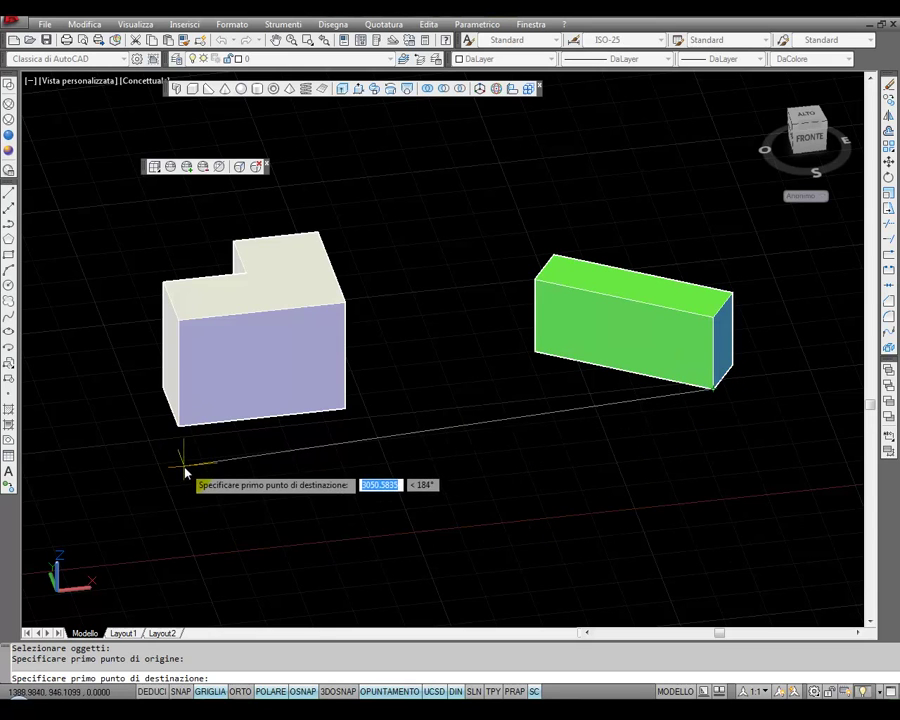
pyautogui.click(175, 422)
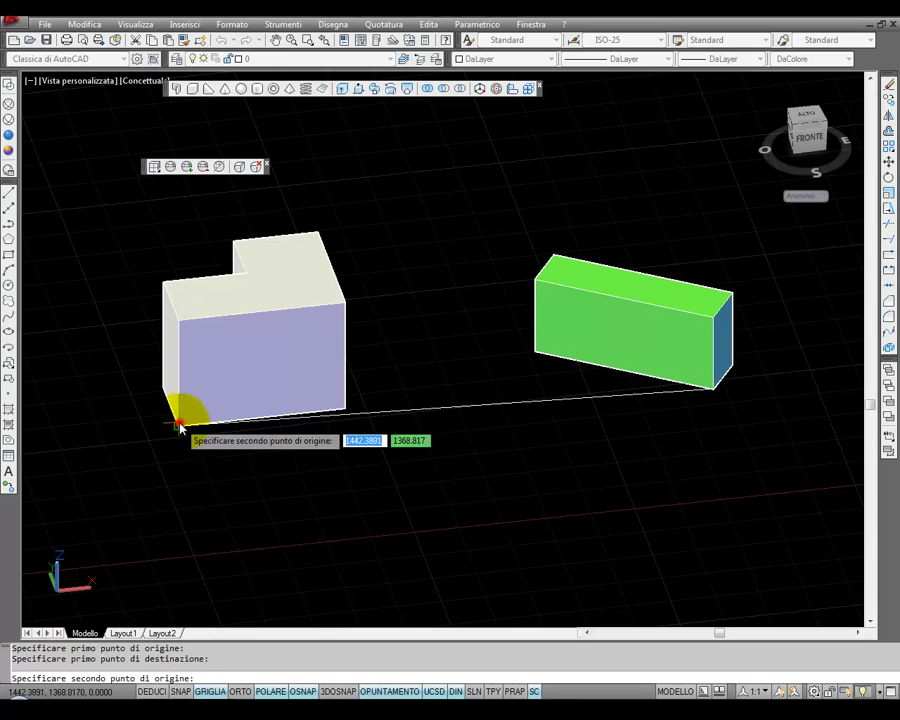
pyautogui.click(731, 368)
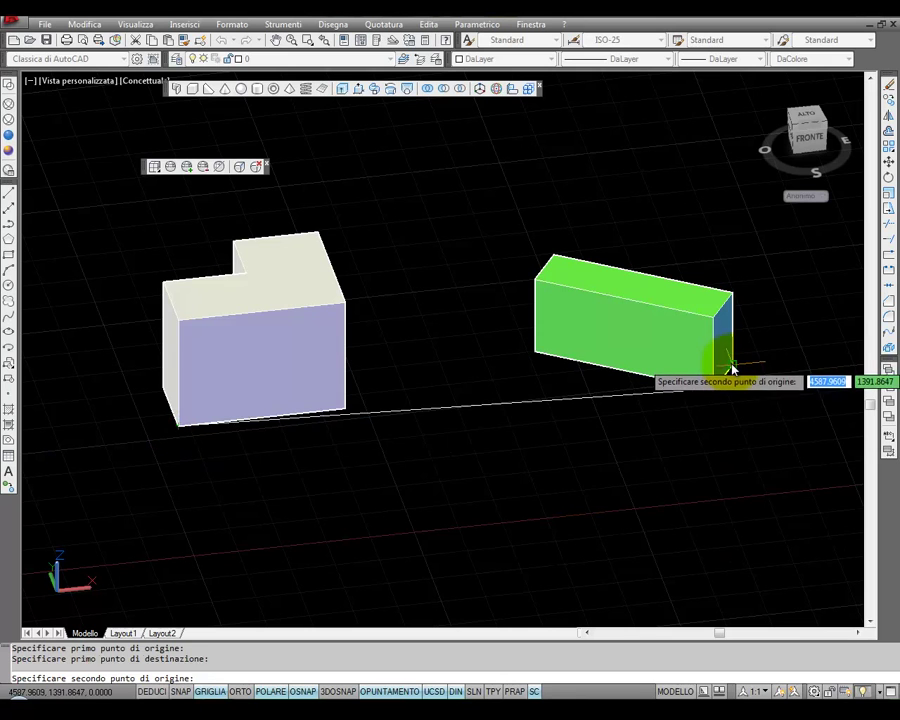
pyautogui.click(346, 407)
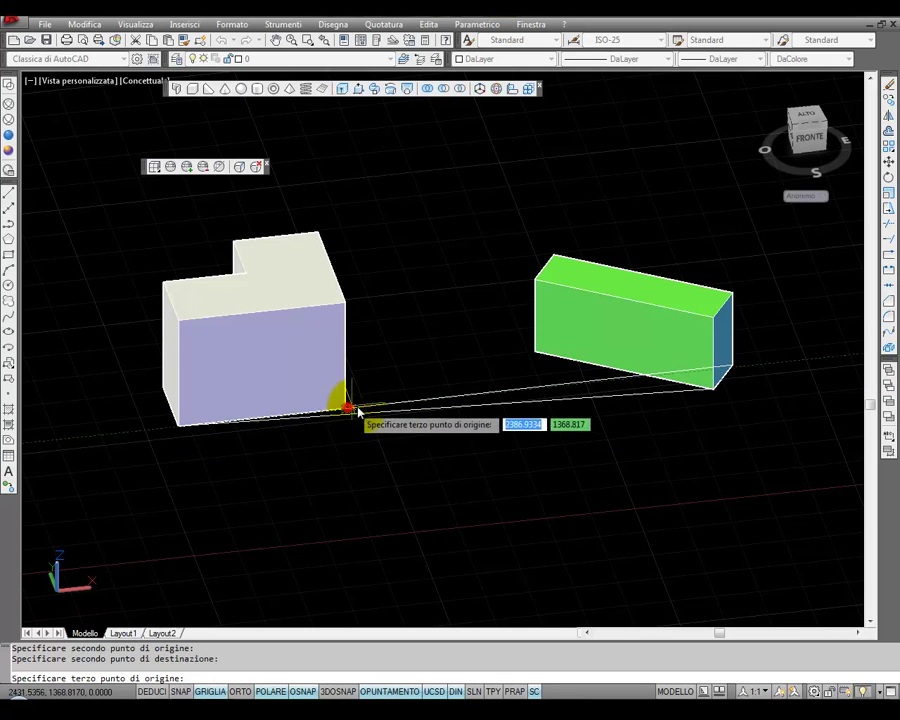
pyautogui.click(733, 296)
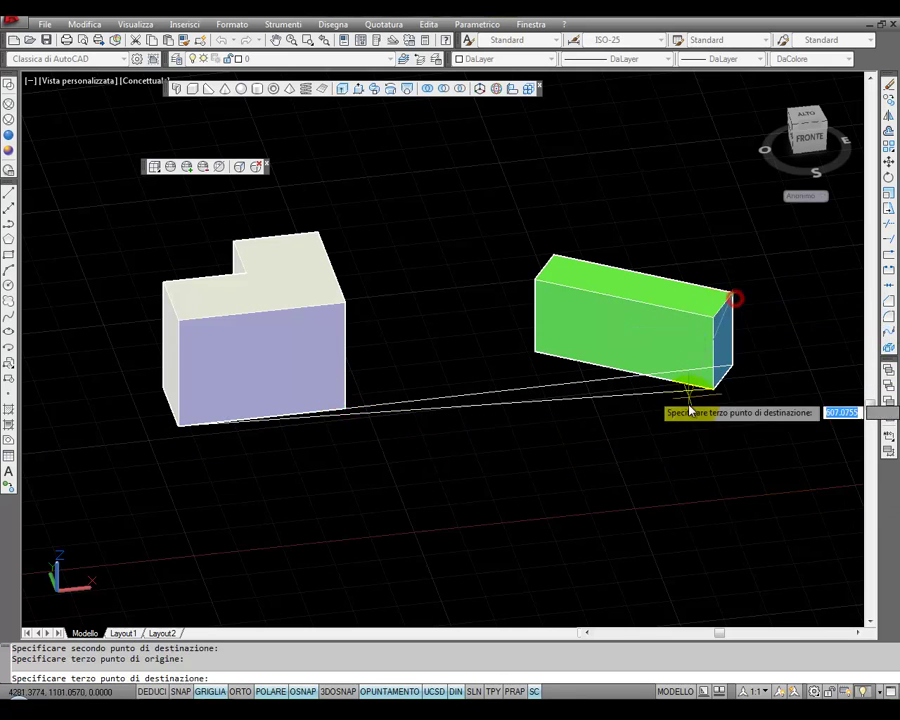
pyautogui.click(178, 318)
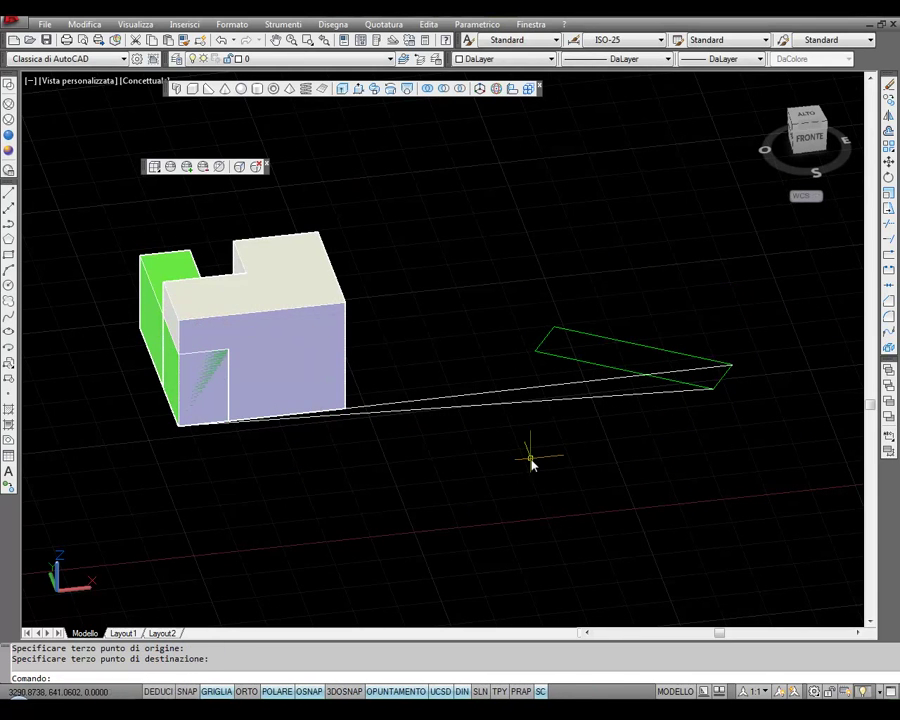
pyautogui.click(231, 408)
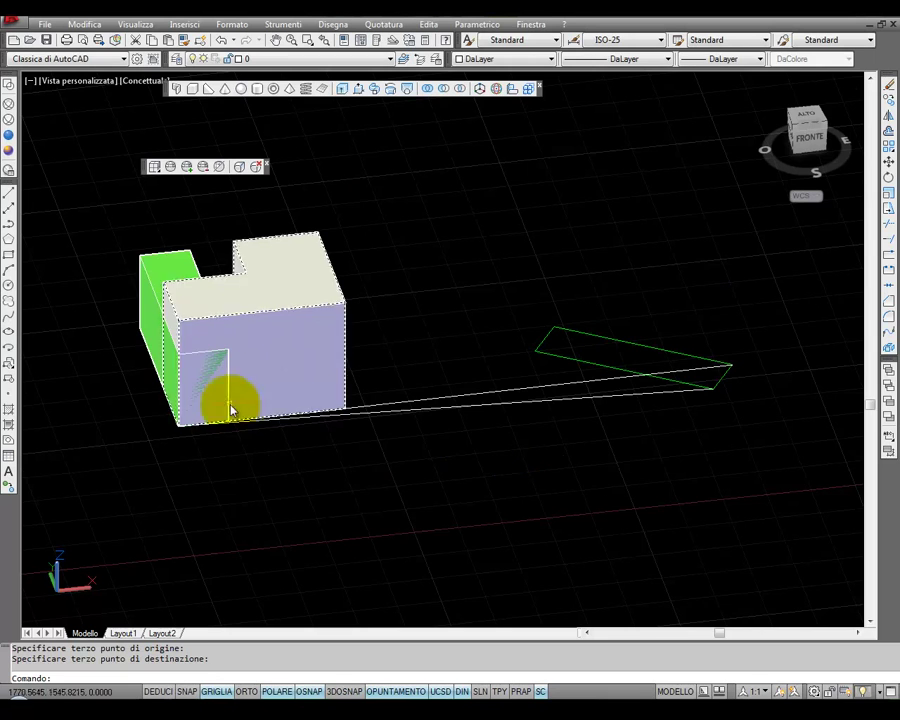